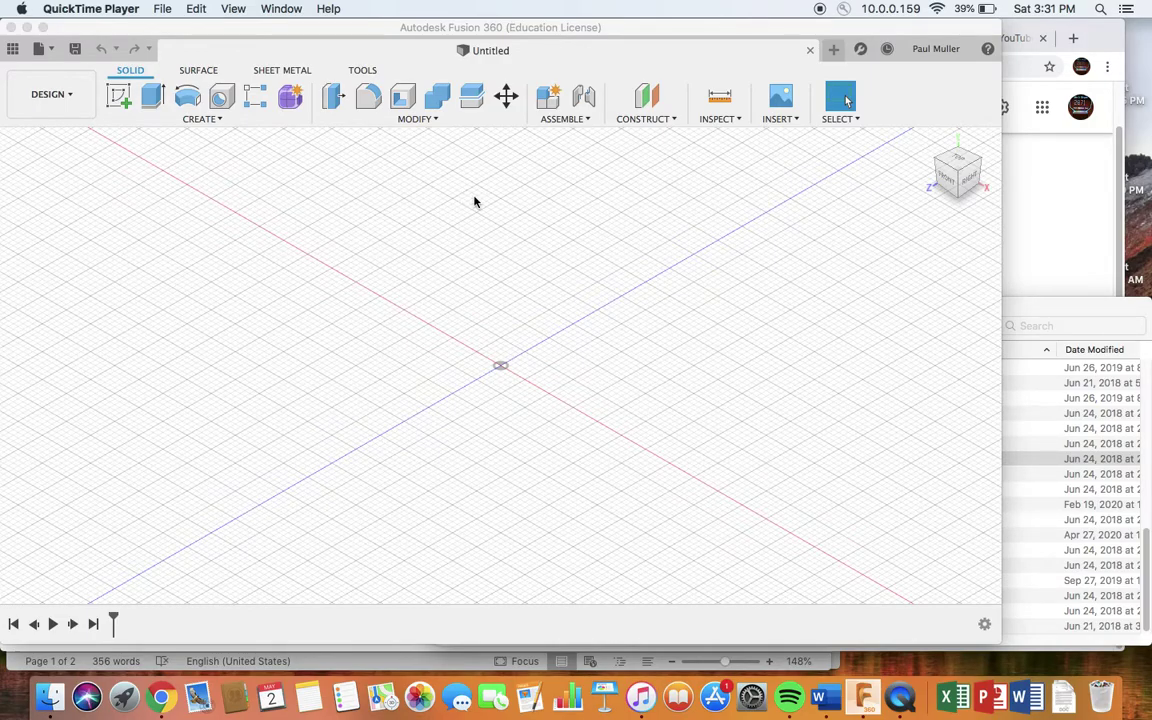
- Show all open windows with Mission Control to switch away from the empty Fusion 360 design
key("ctrl+Up")
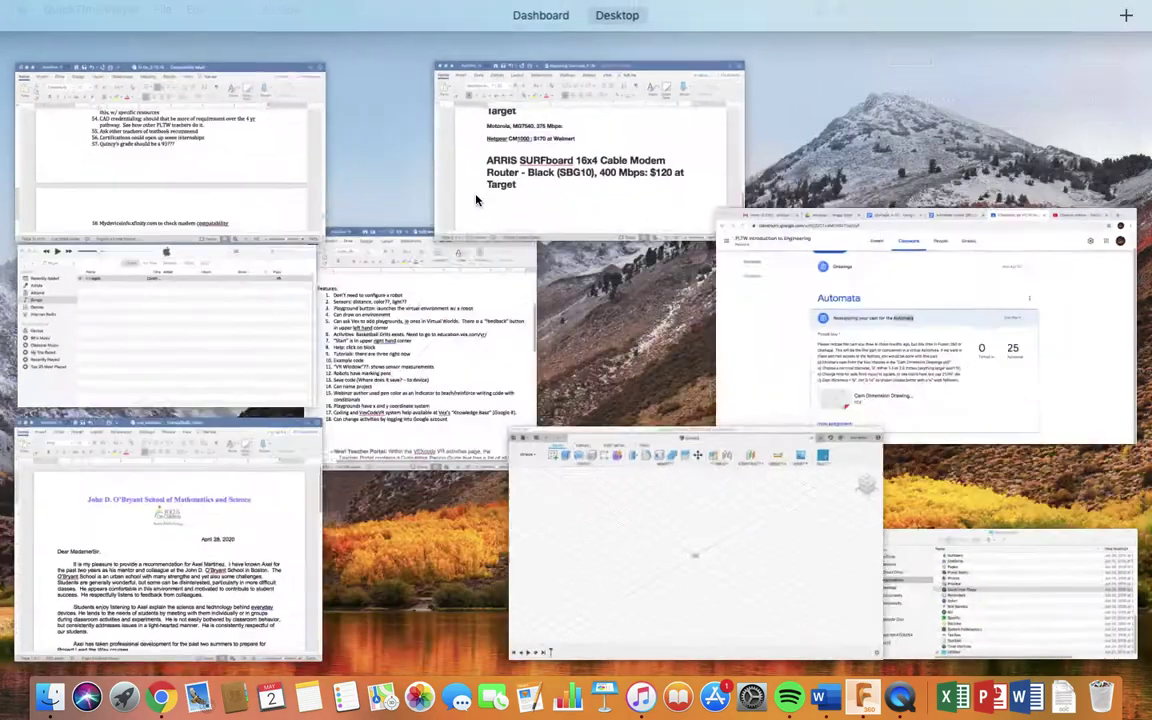
- Bring up the Classroom cam redesign assignment and view the Cam Dimension Drawings PDF, then close it
left_click(992, 341)
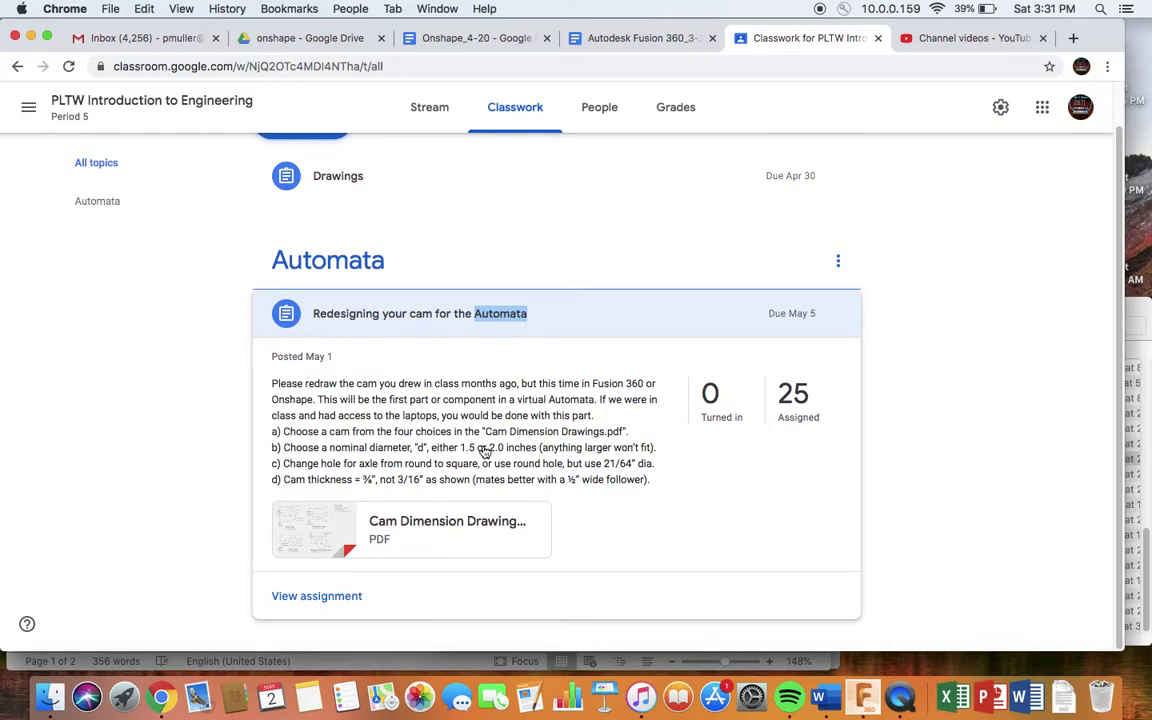
left_click(460, 524)
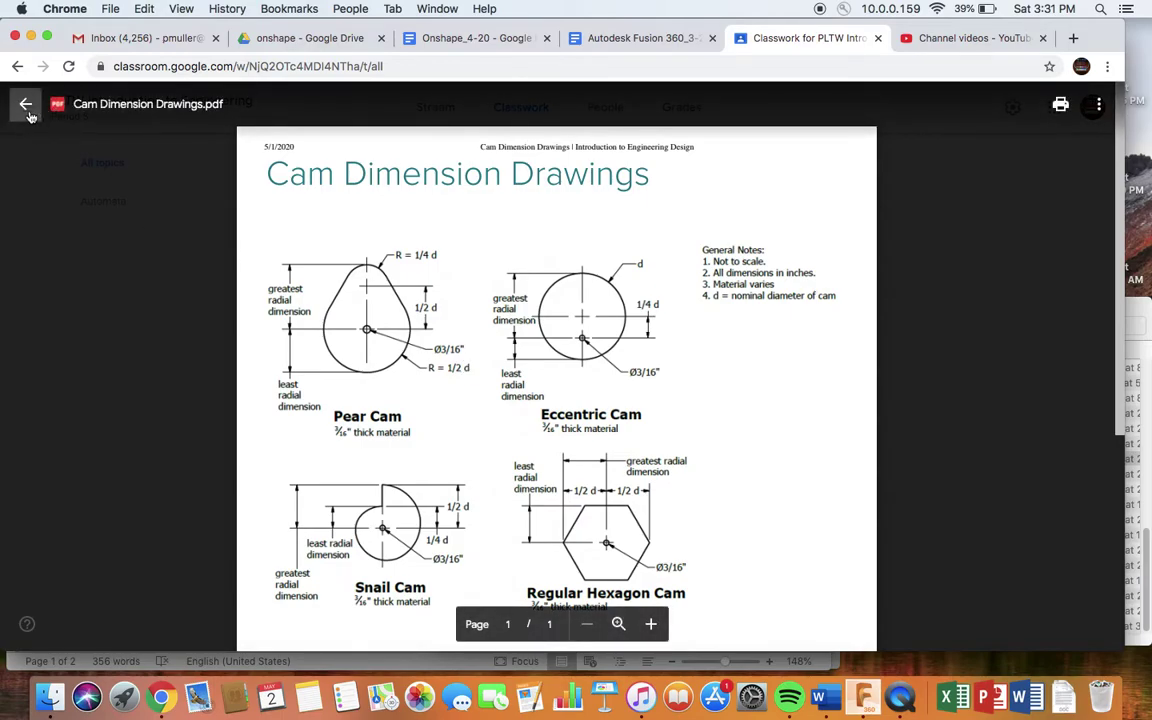
left_click(24, 104)
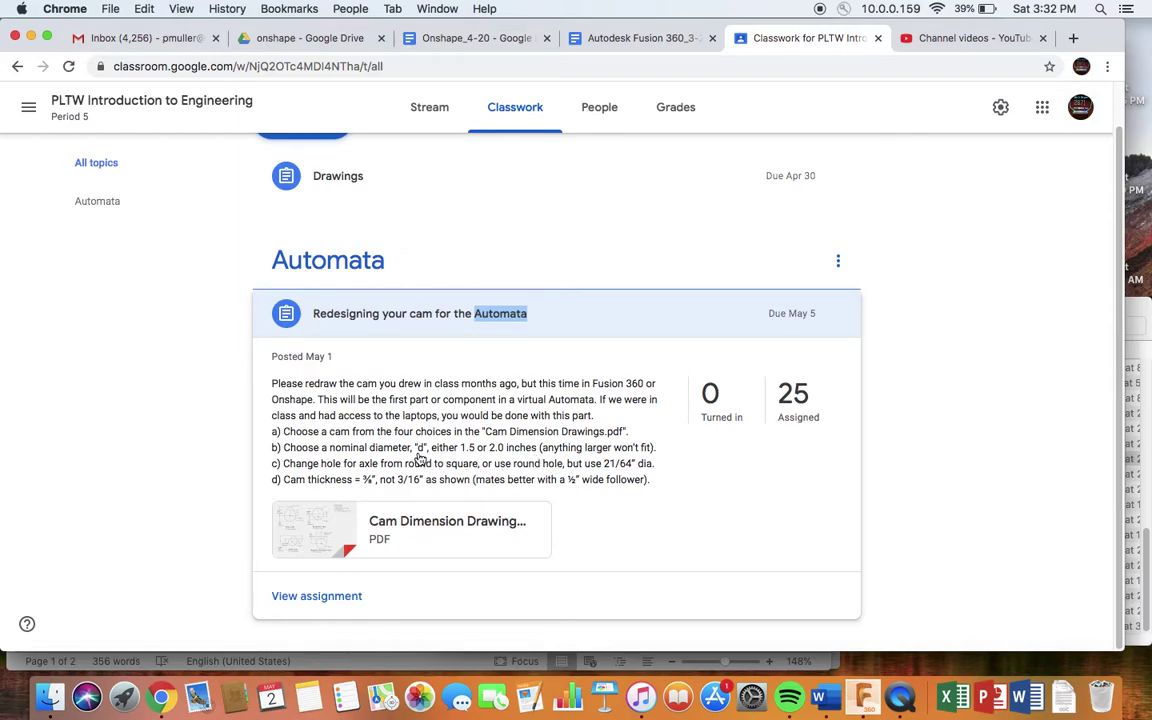
- Reopen the Cam Dimension Drawings PDF showing the pear, eccentric, snail and hexagon cams
left_click(381, 521)
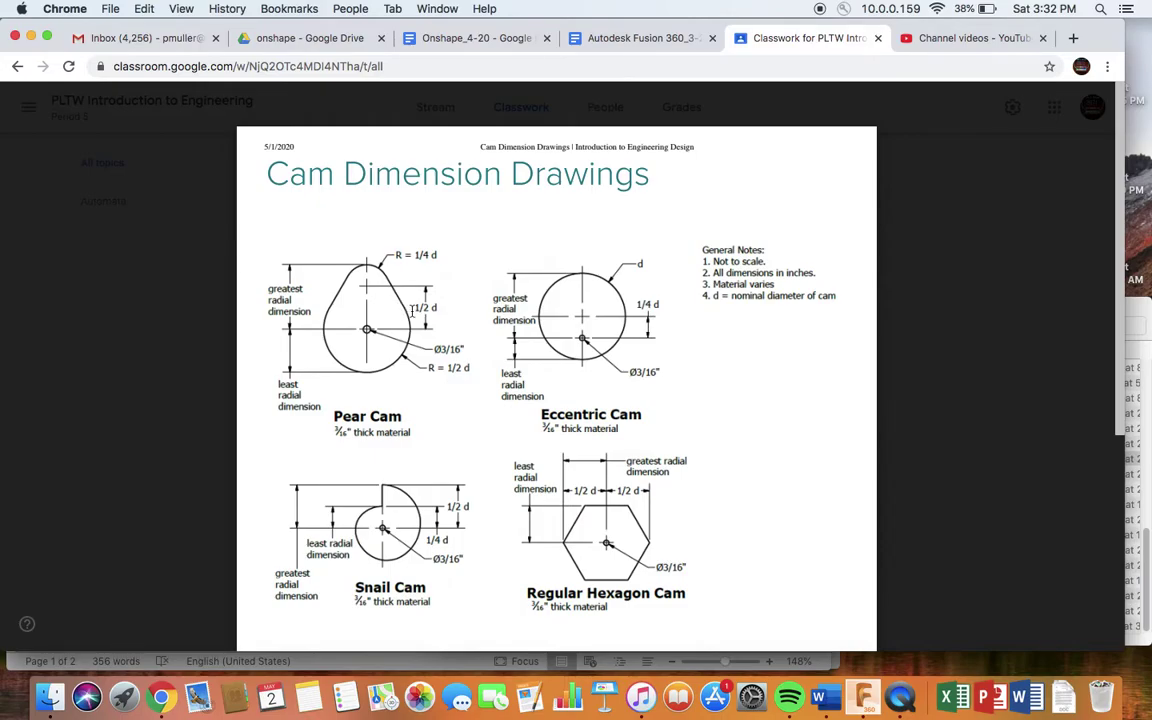
- Switch back to the Fusion 360 Untitled design, briefly opening and closing the Data Panel
key("ctrl+Up")
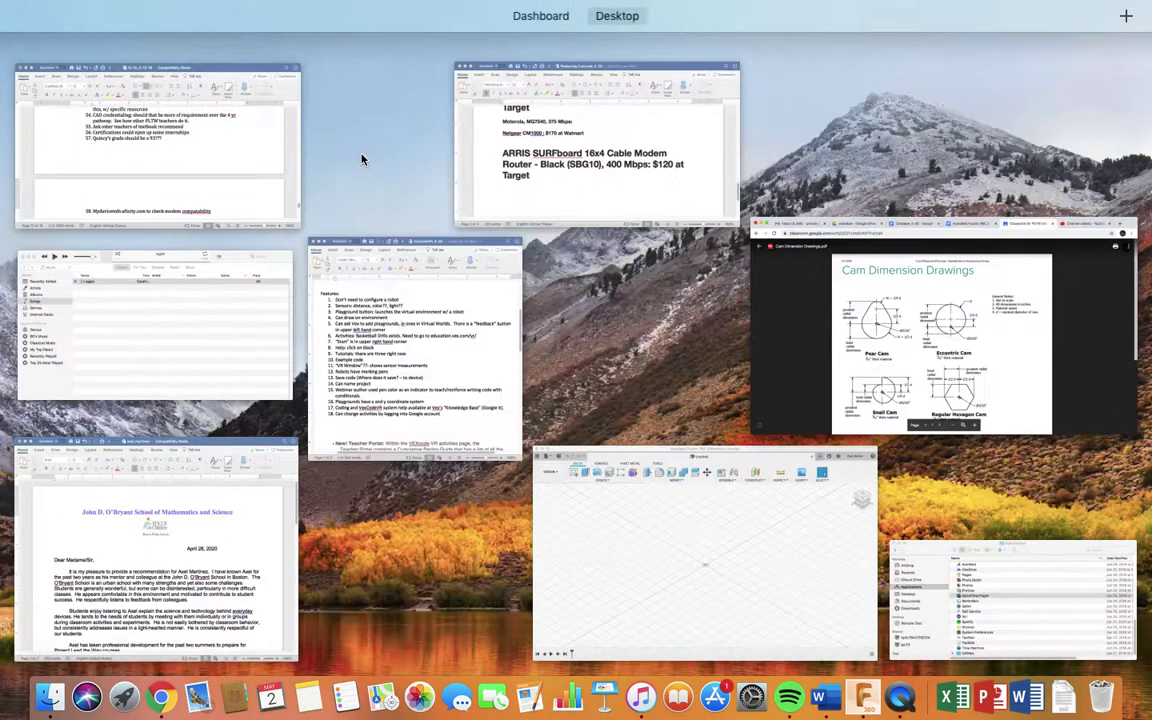
left_click(695, 533)
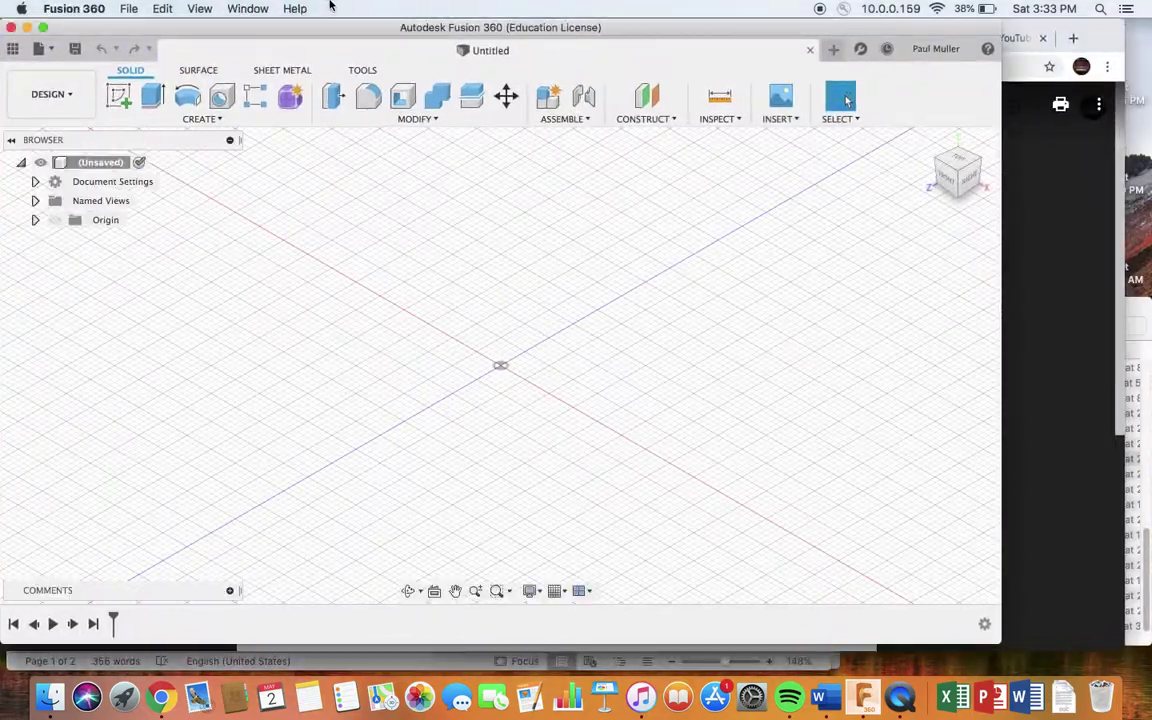
left_click(14, 49)
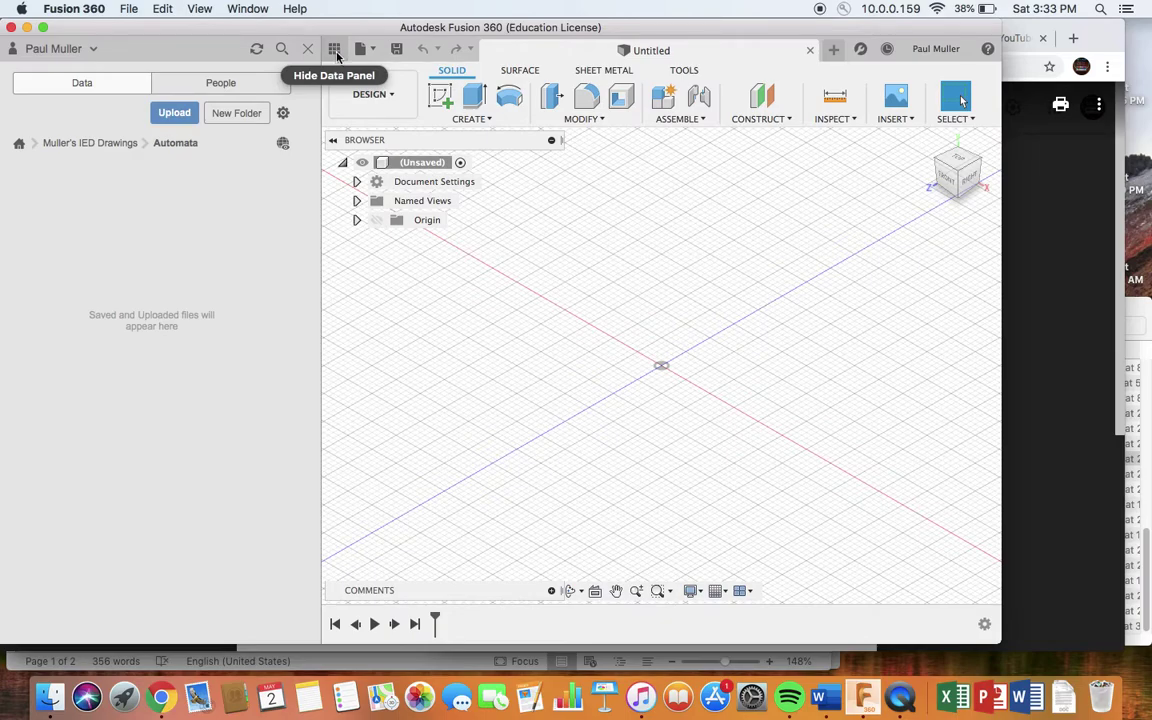
left_click(336, 52)
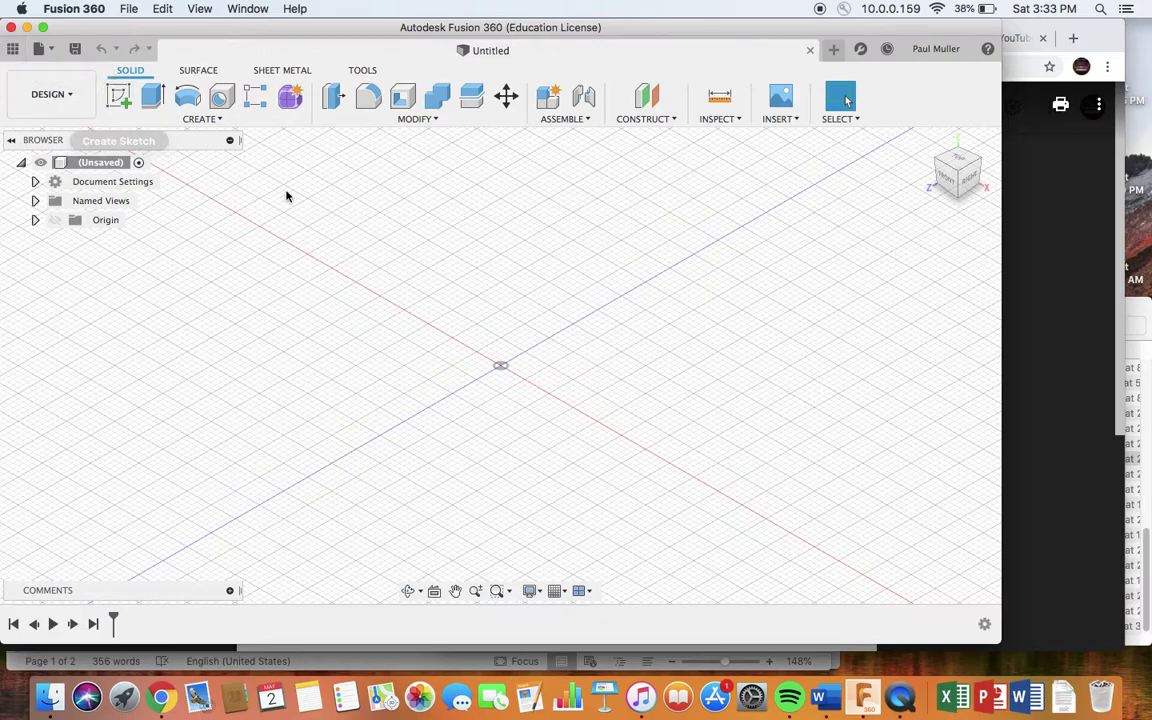
- On the XY plane, sketch a Ø2.0 in centre-diameter circle centred at the origin
right_click(507, 239)
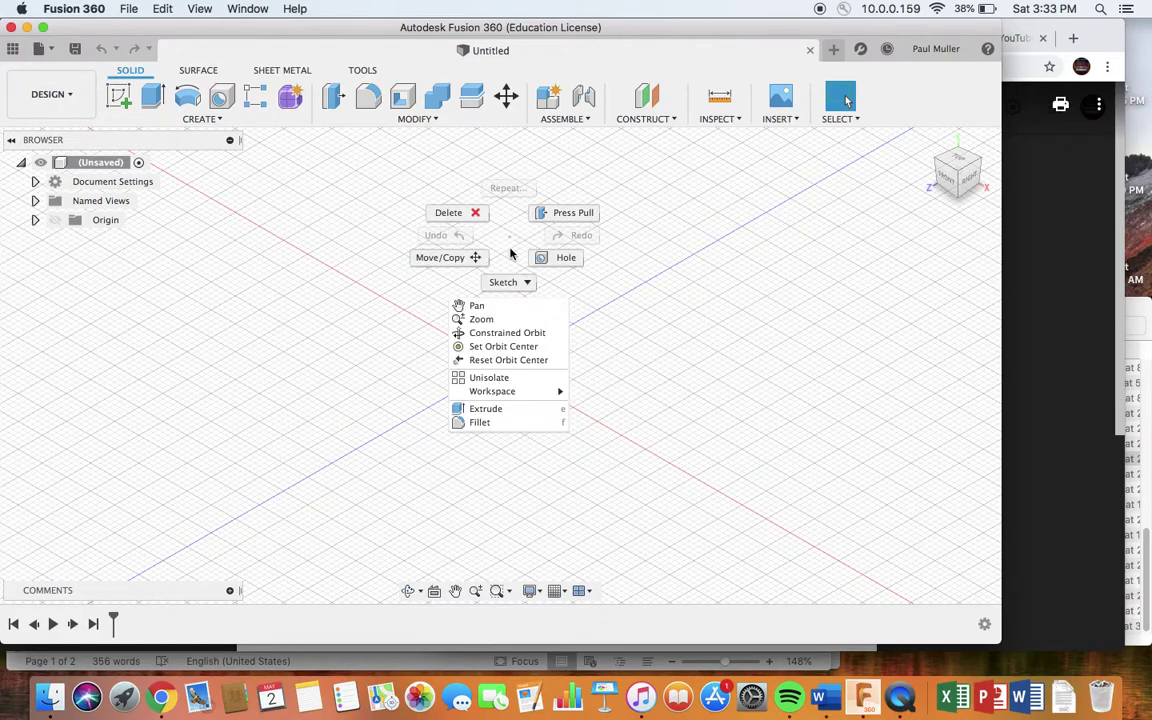
left_click(518, 285)
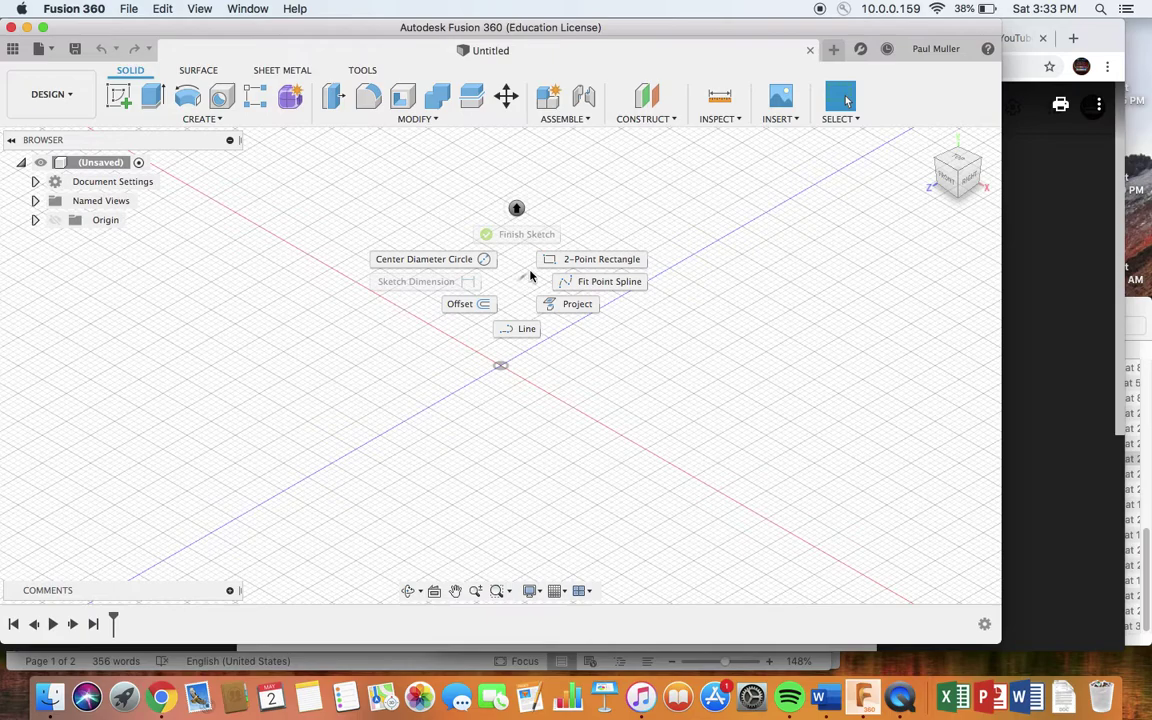
left_click(450, 256)
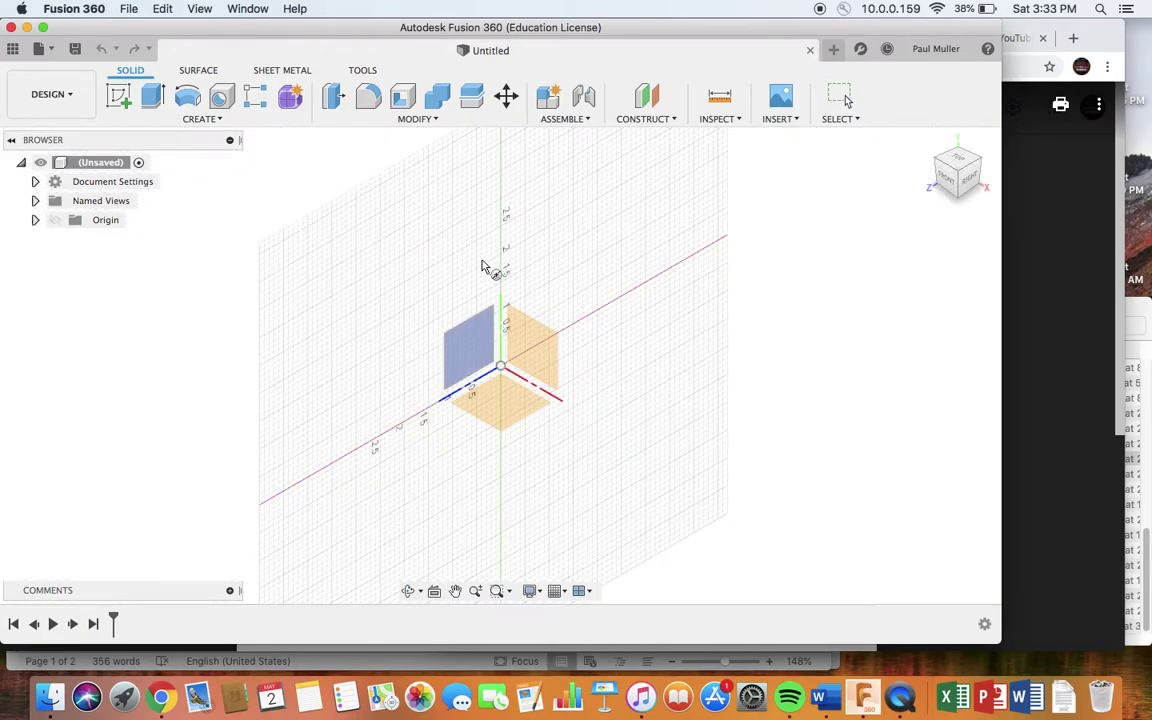
left_click(535, 341)
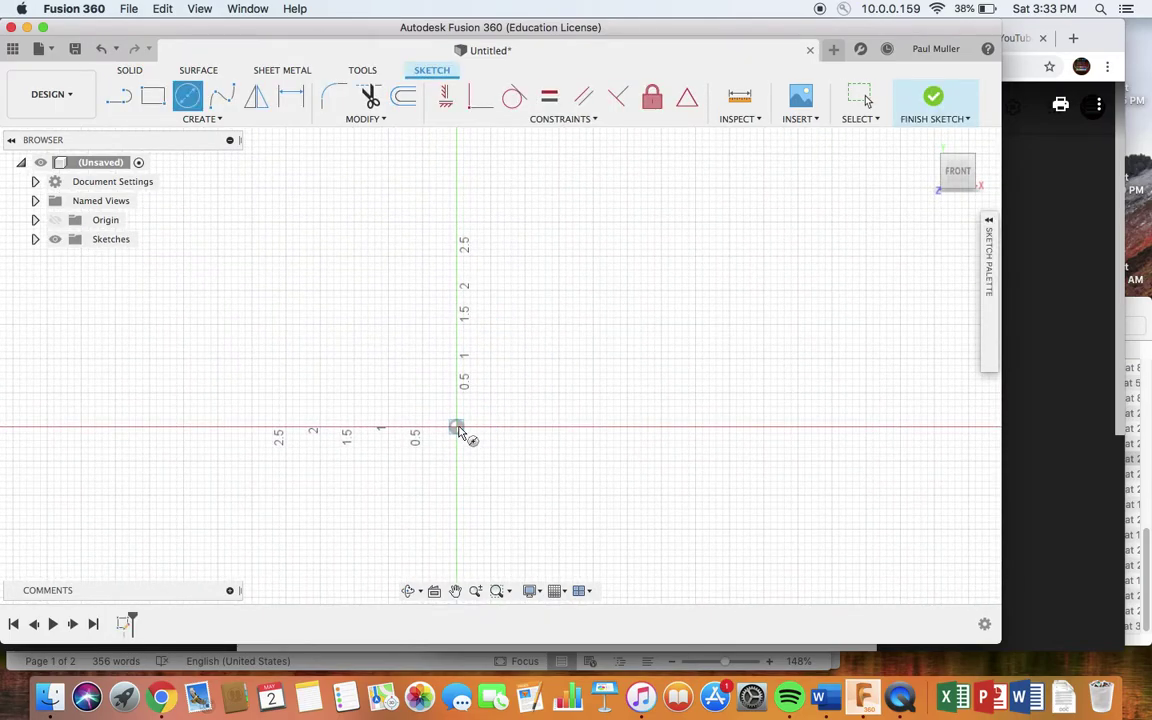
left_click(457, 428)
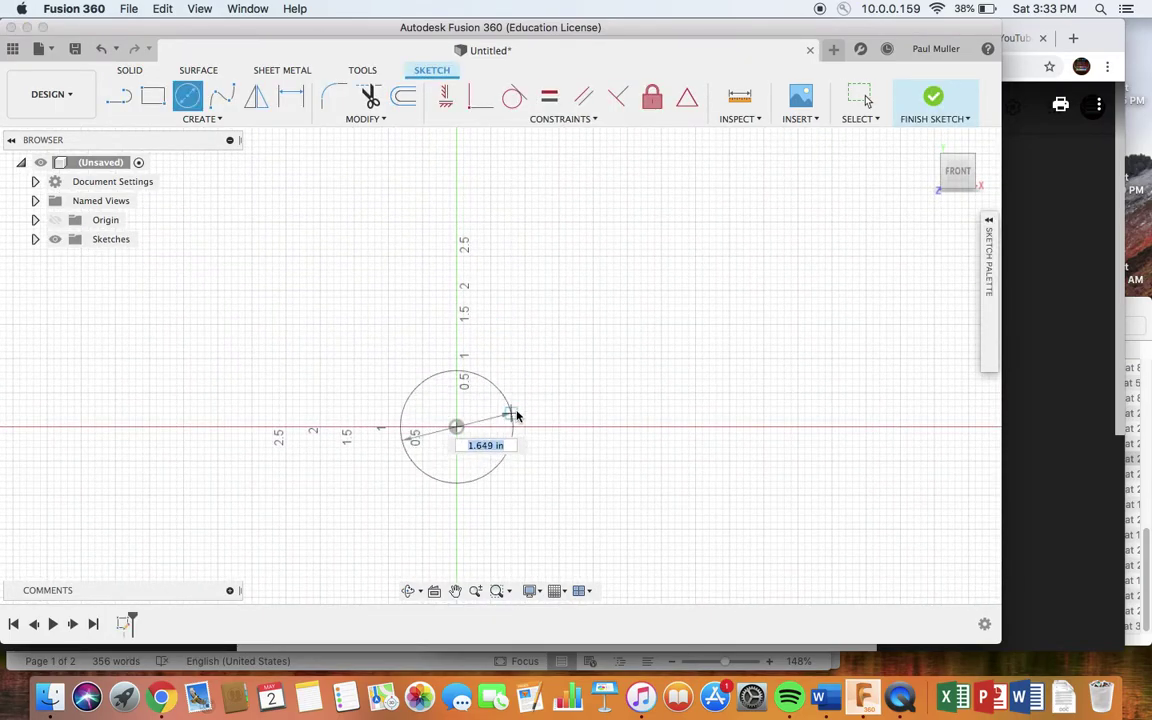
type("2.0")
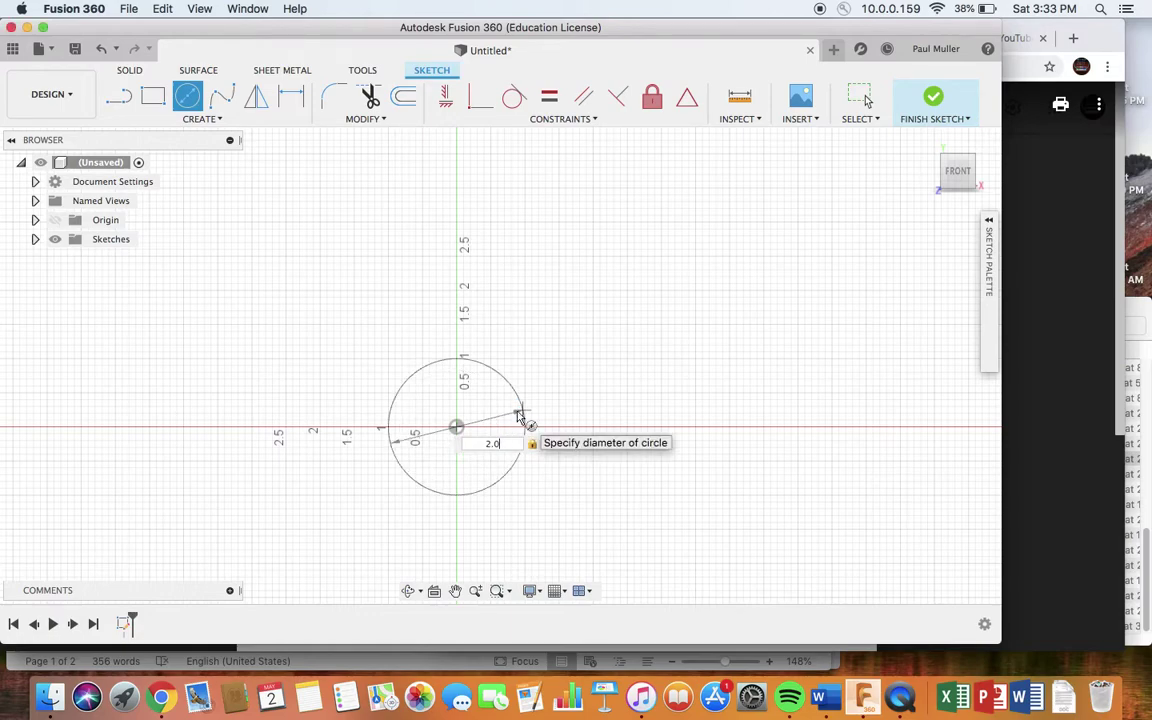
key("Return")
key("Escape")
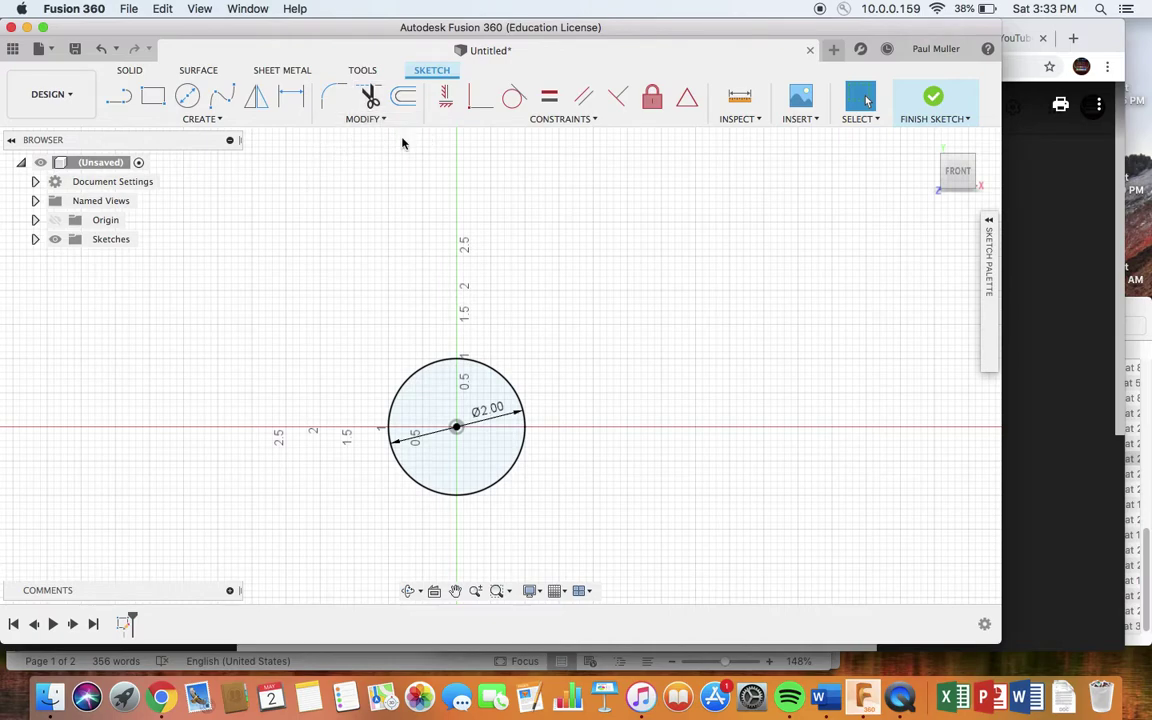
- Draw a trial circle above the large circle, then undo it
right_click(502, 259)
right_click(514, 308)
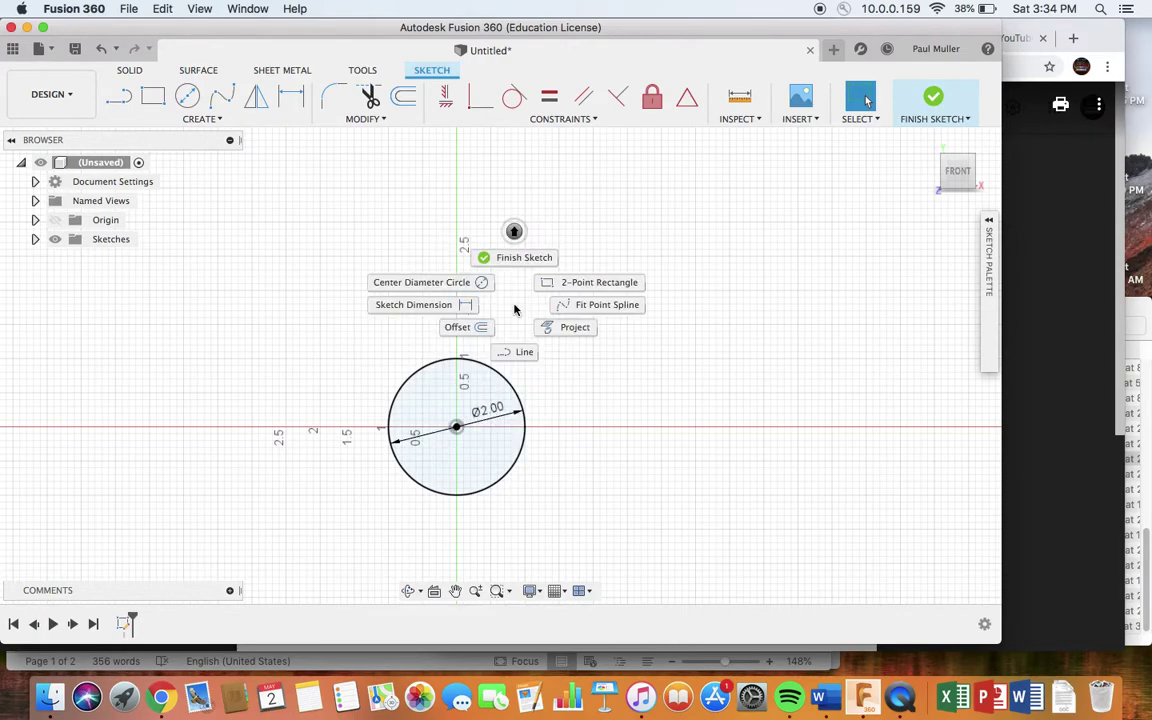
left_click(455, 288)
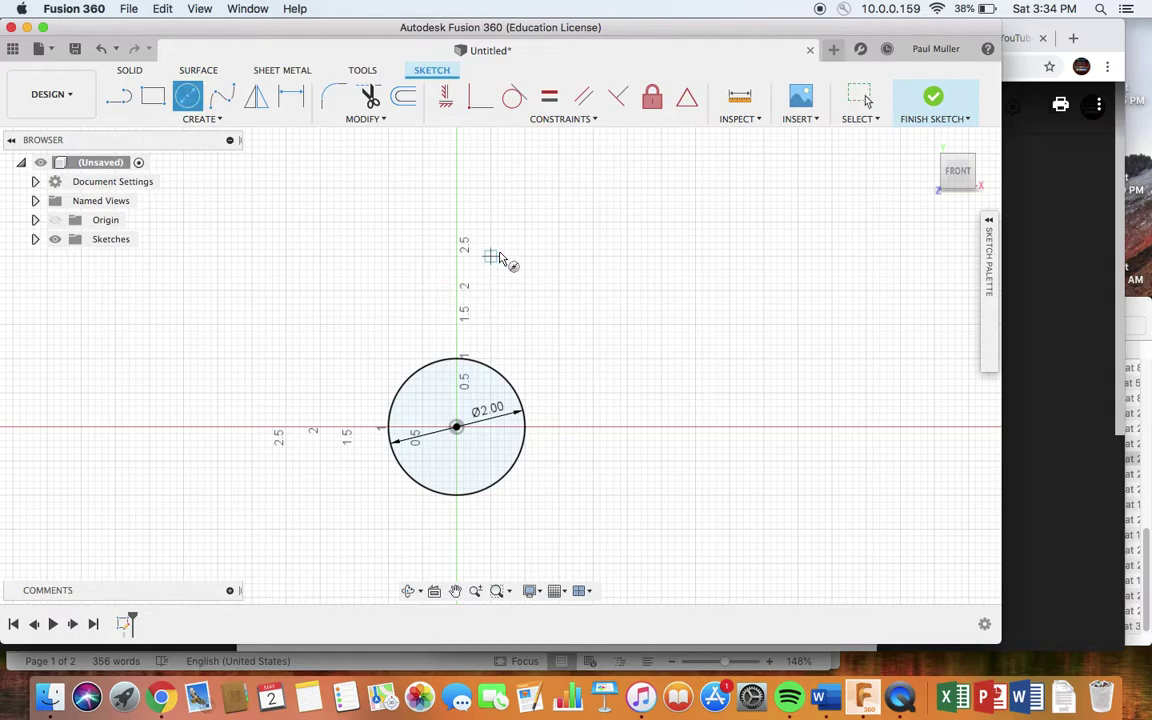
left_click(490, 258)
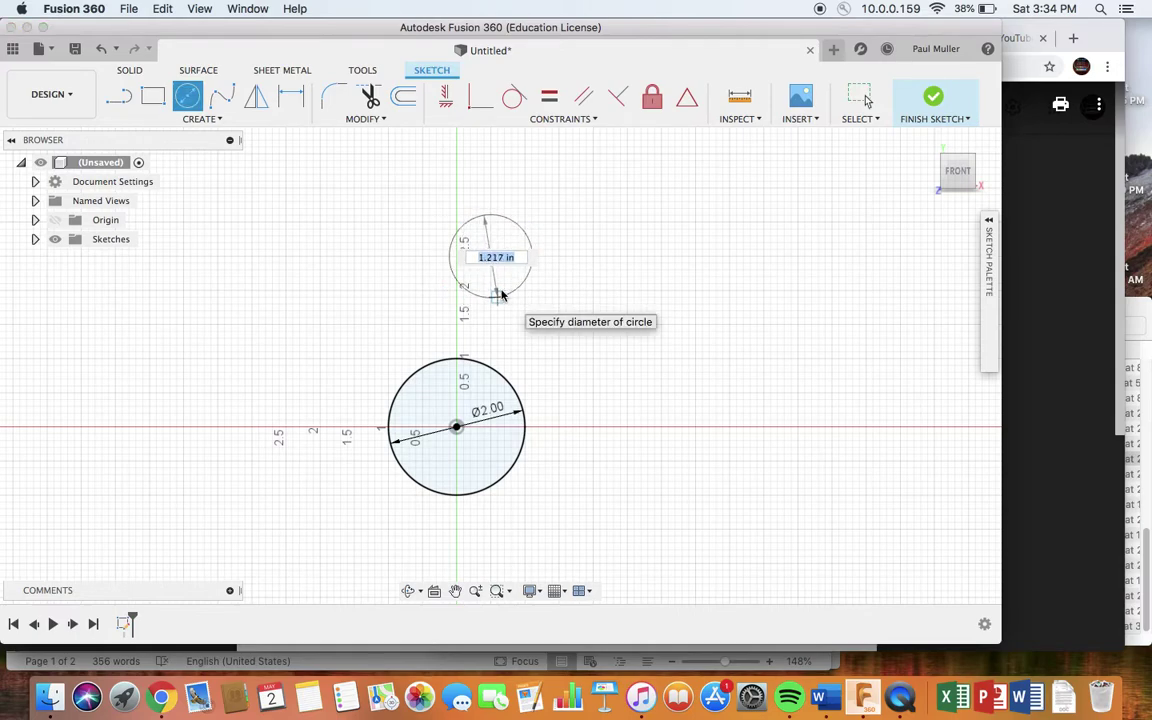
left_click(501, 293)
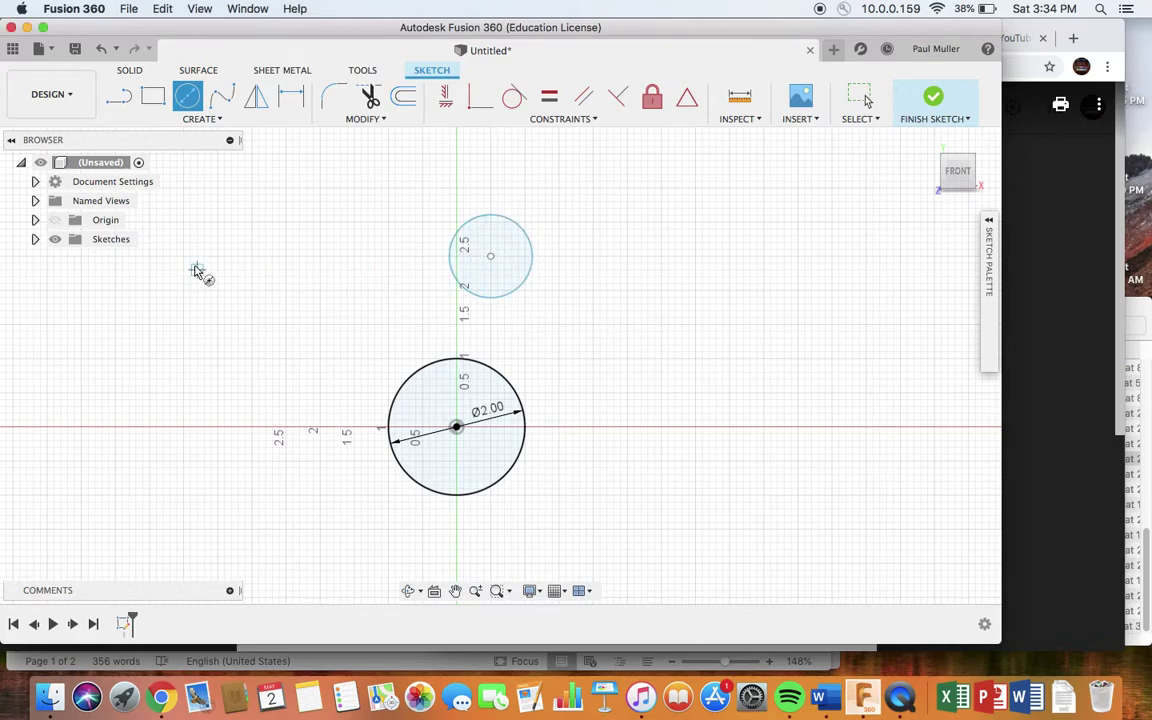
key("Escape")
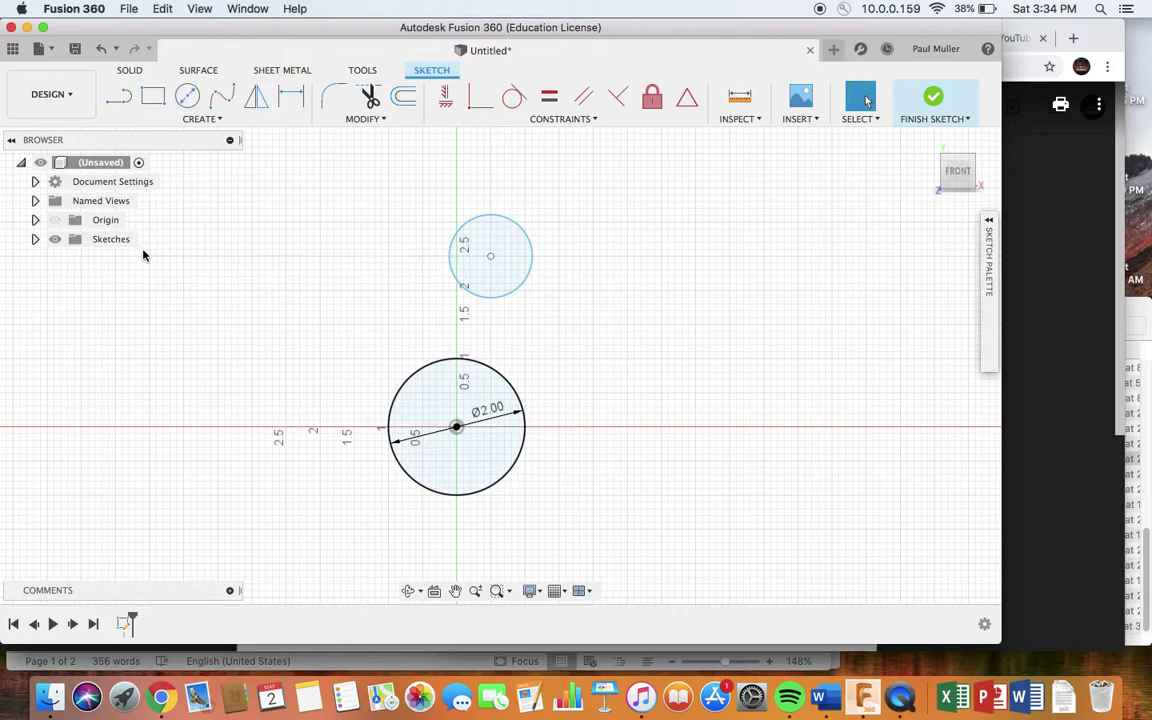
key("super+z")
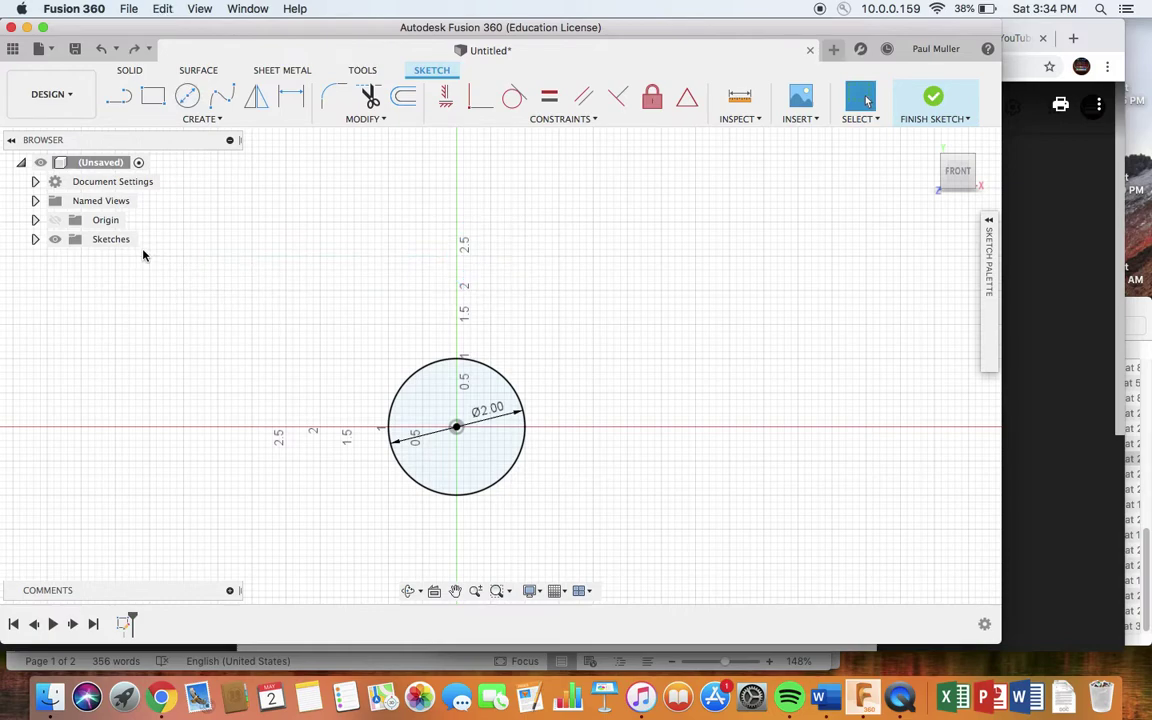
- Draw a Ø1.0 in circle centred above the Ø2.00 circle
right_click(500, 263)
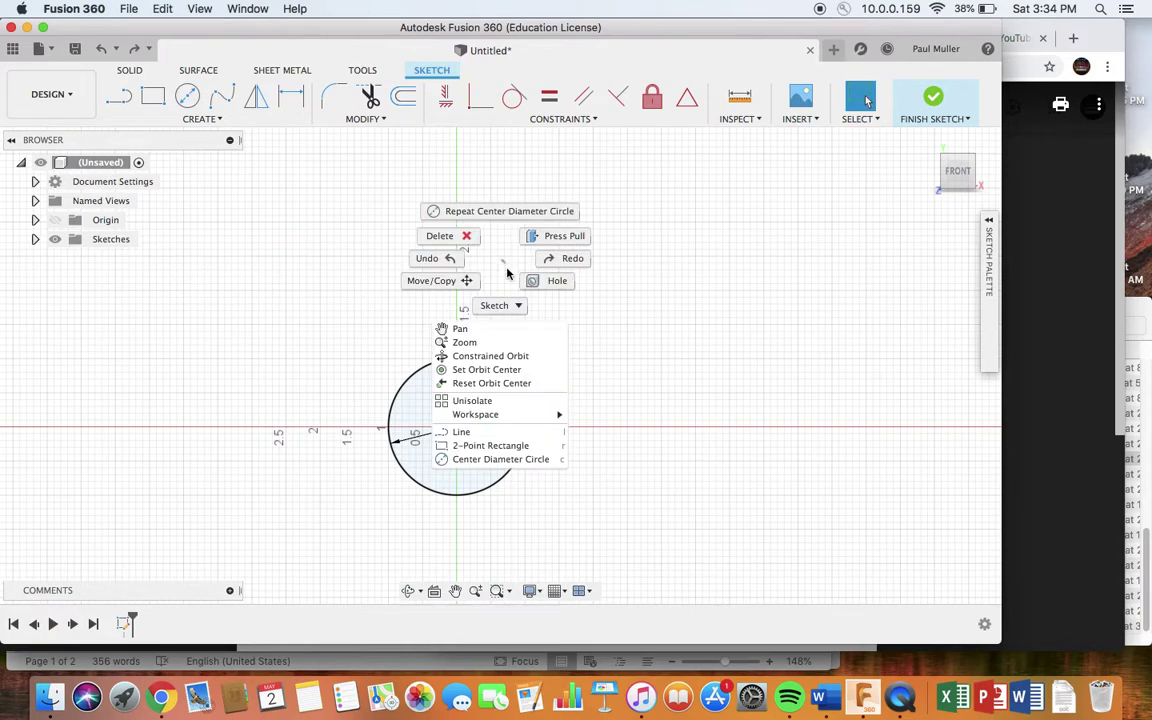
right_click(496, 303)
left_click(449, 287)
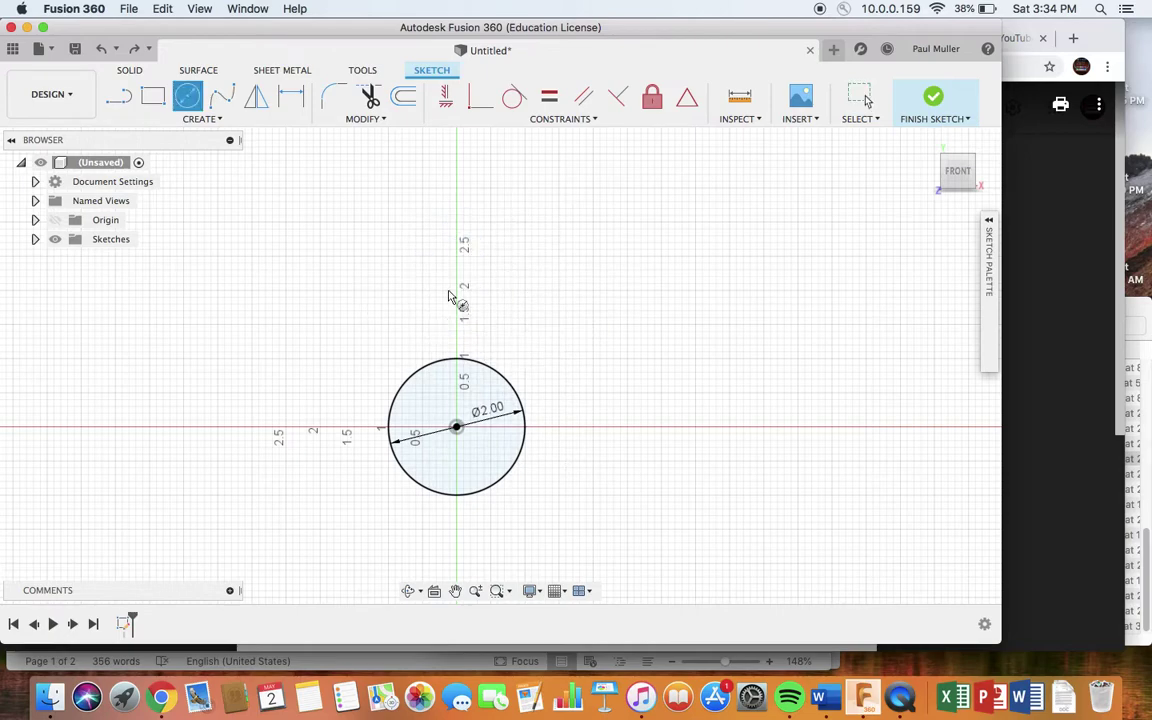
left_click(491, 263)
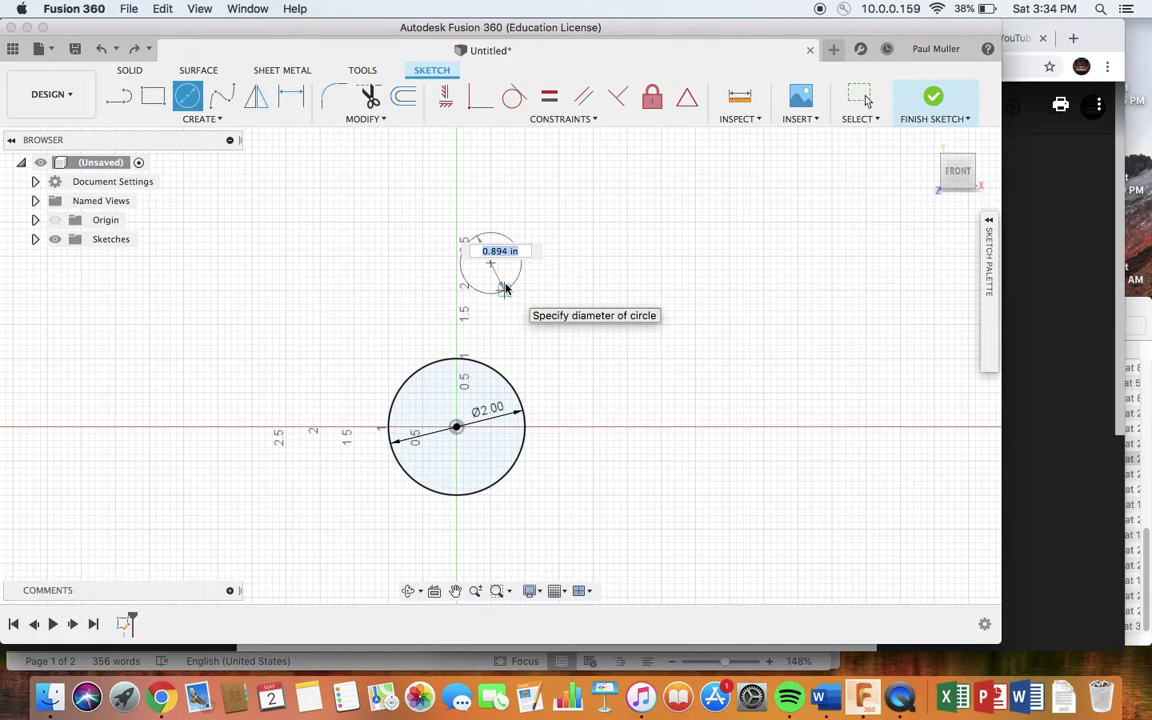
type("1.")
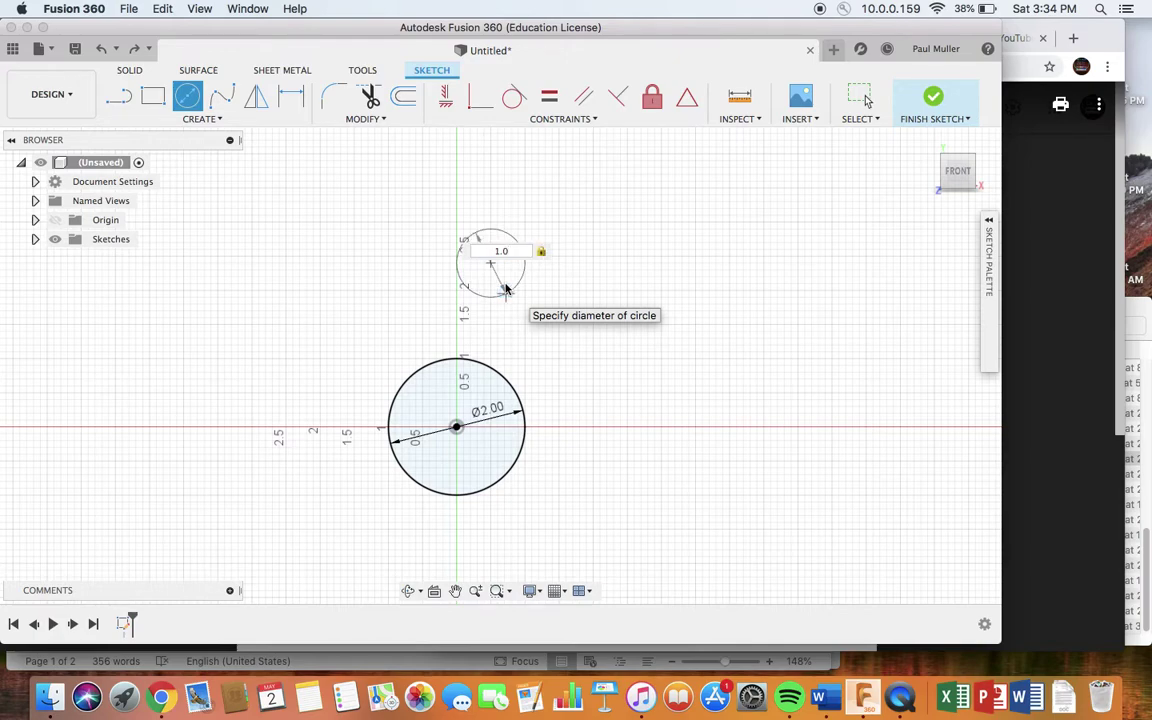
type("0")
key("Return")
key("Escape")
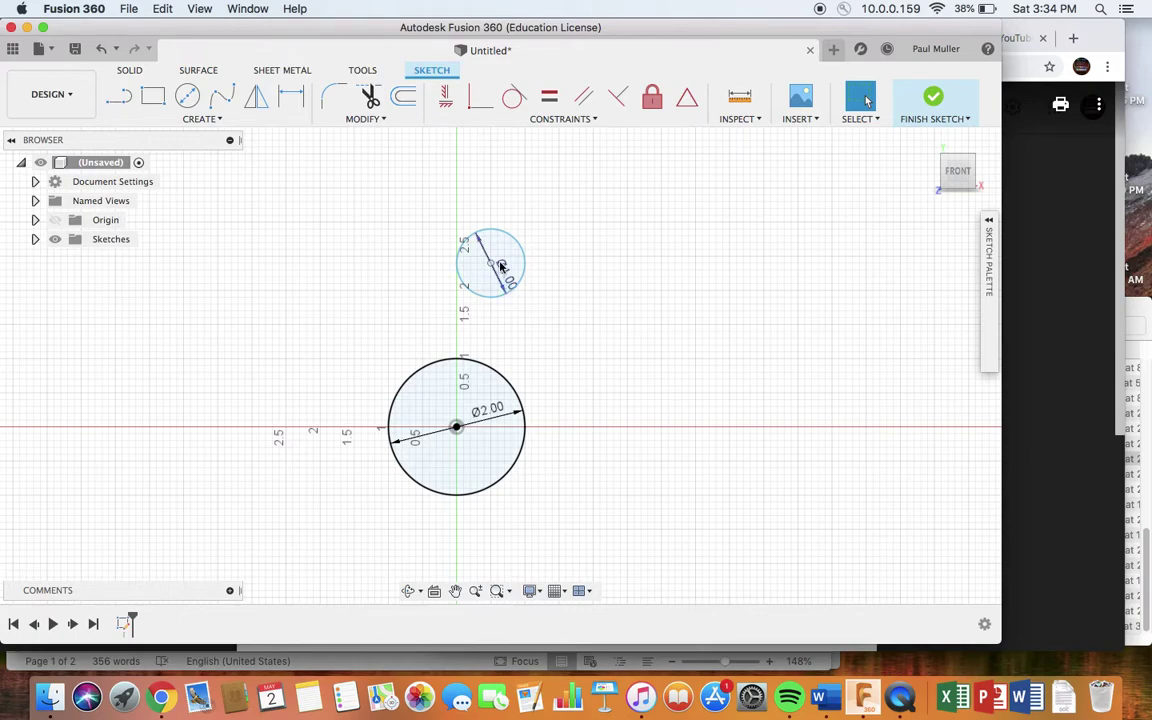
- Constrain the small circle's centre vertically in line with the large circle's centre
left_click(446, 97)
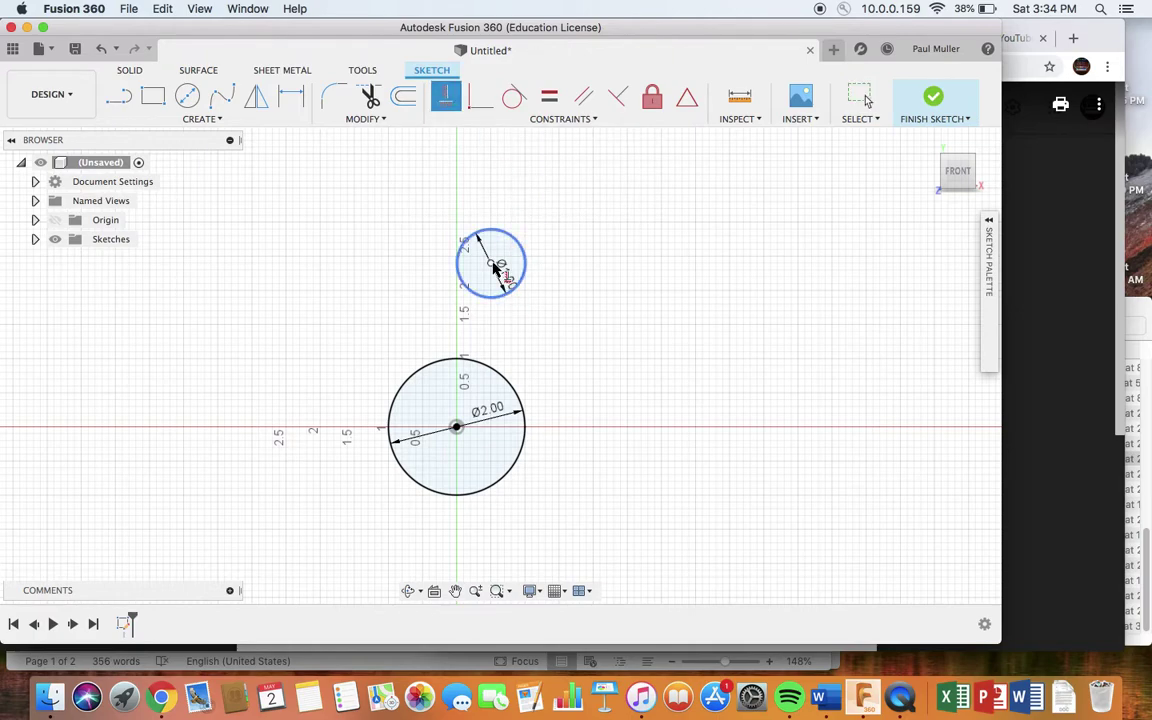
left_click(495, 268)
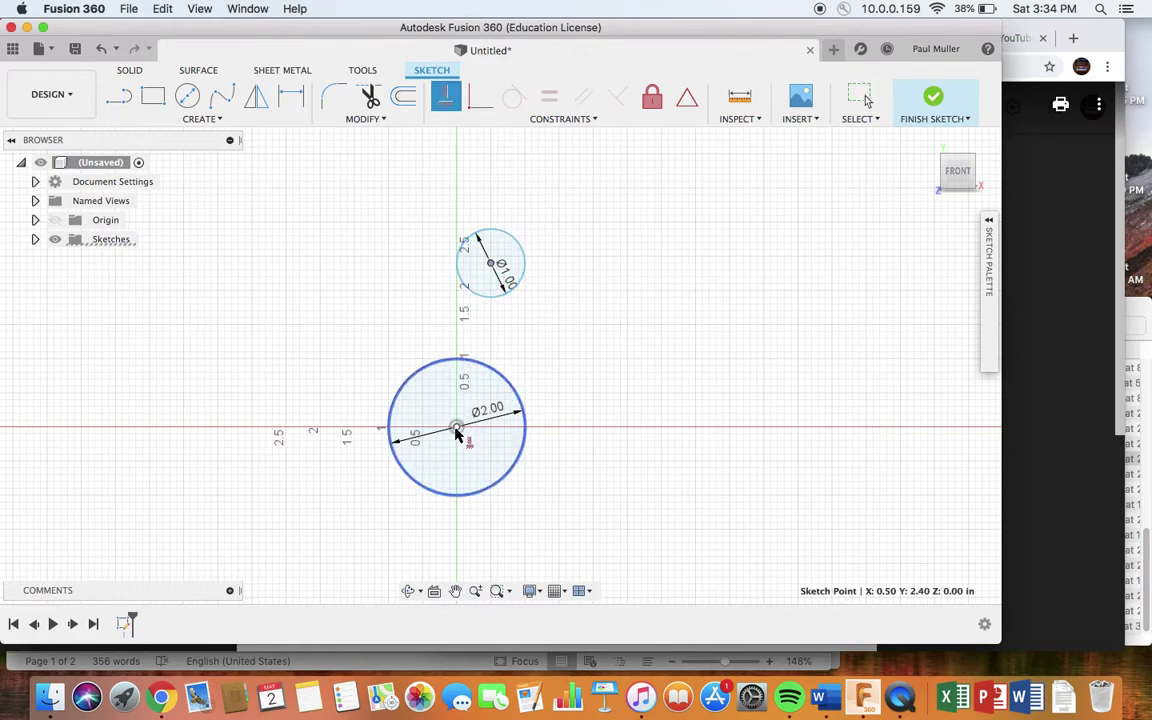
left_click(456, 430)
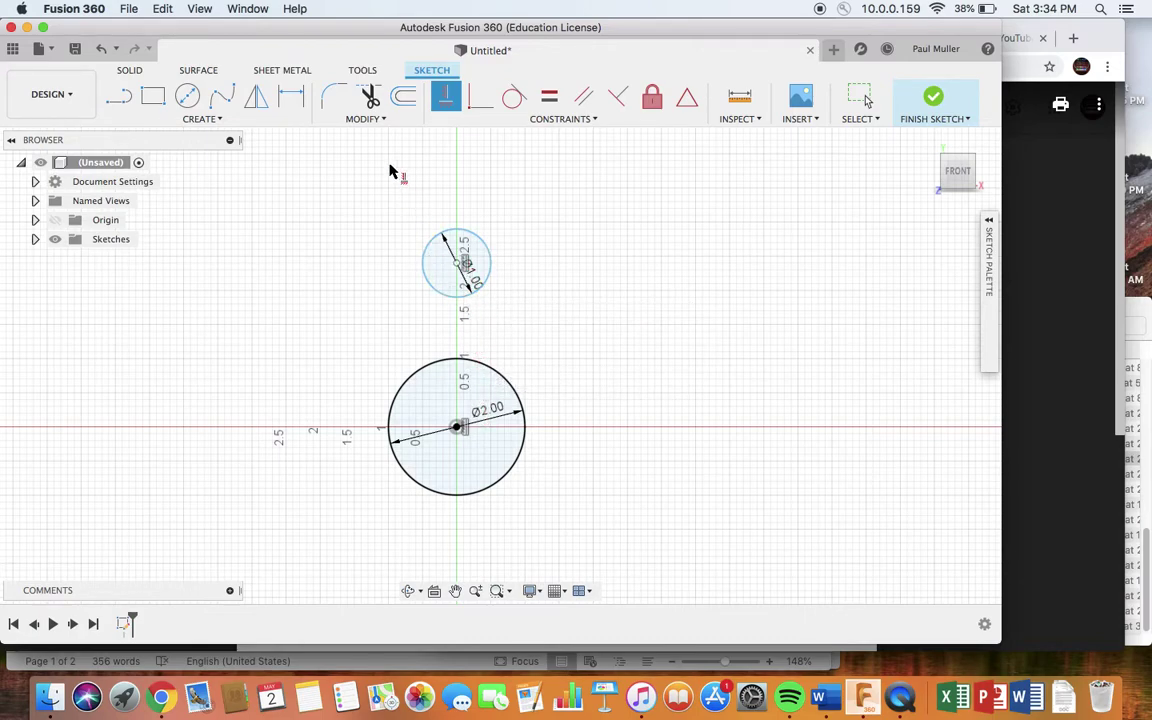
- Dimension the vertical distance between the two circle centres as 1.00 in
left_click(292, 98)
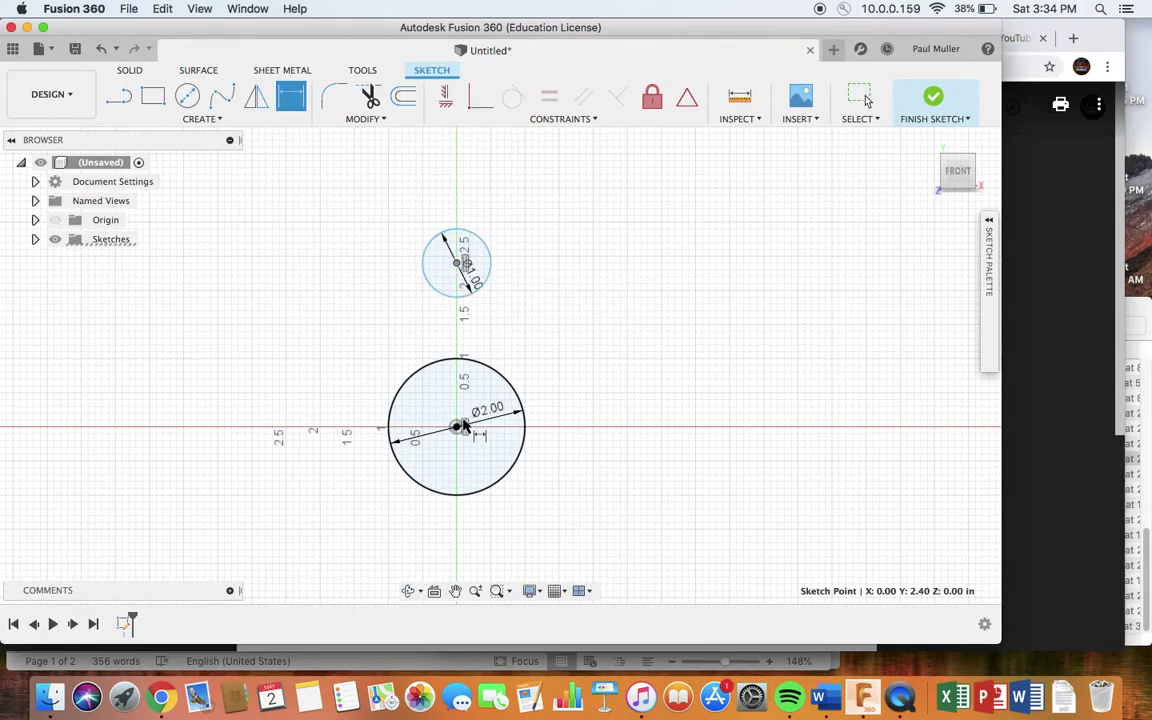
left_click(462, 428)
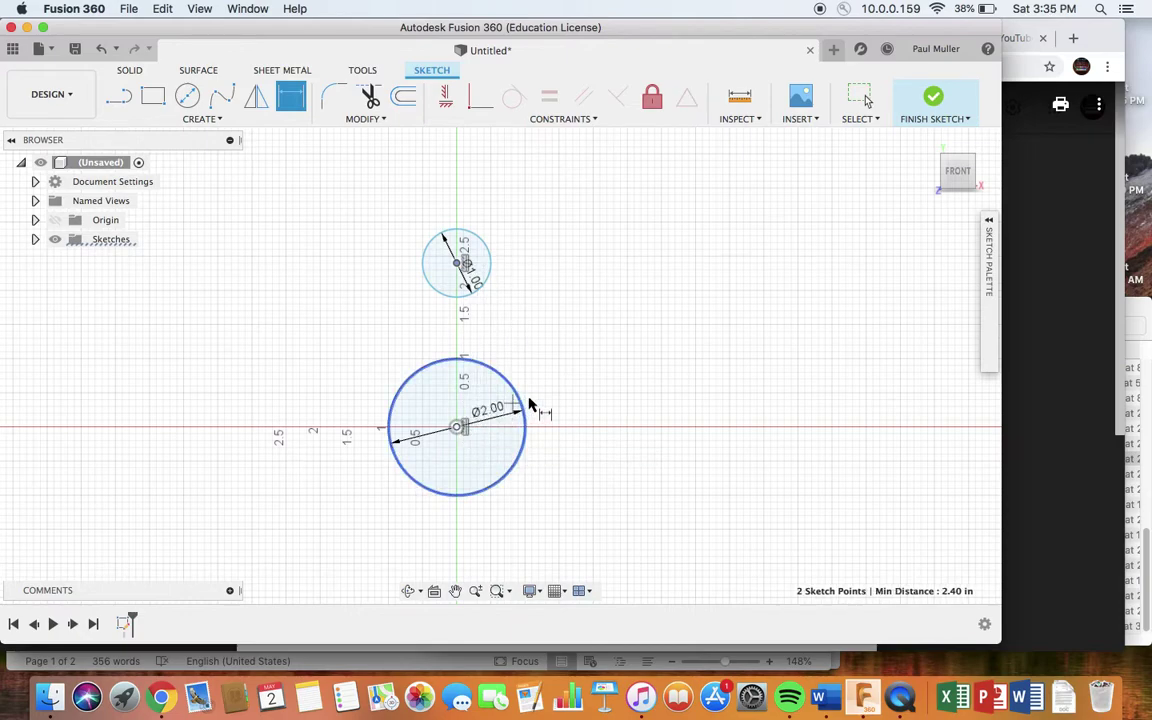
left_click(602, 392)
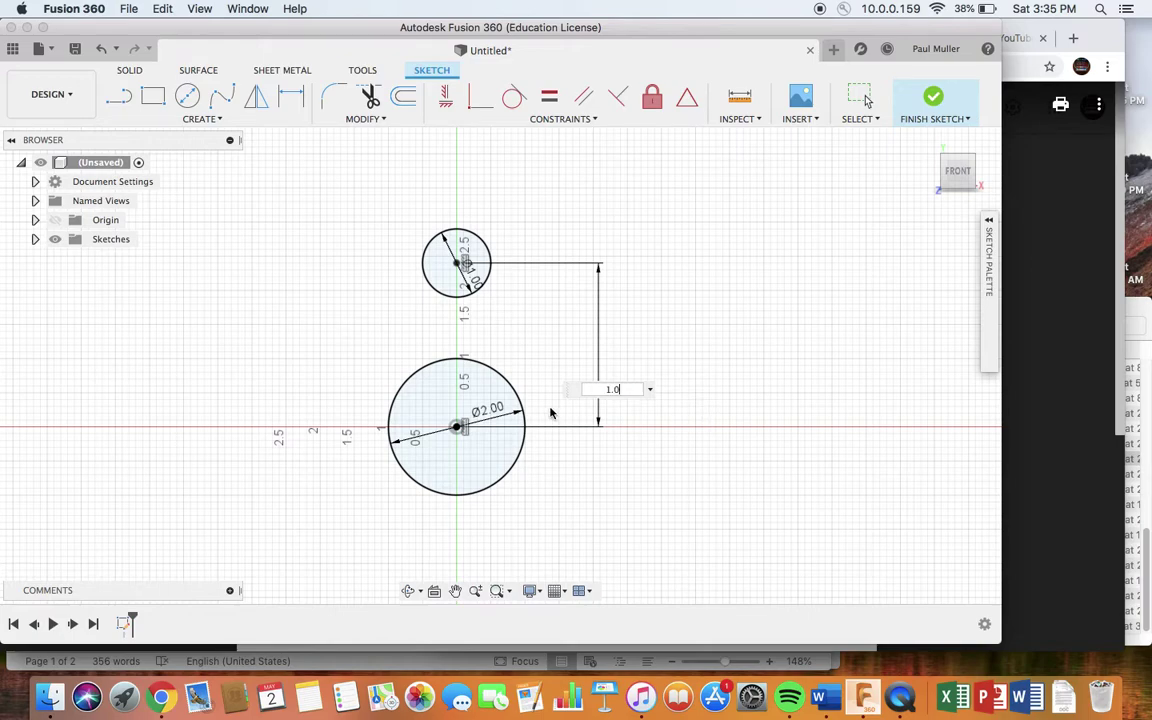
type("1.0")
key("Return")
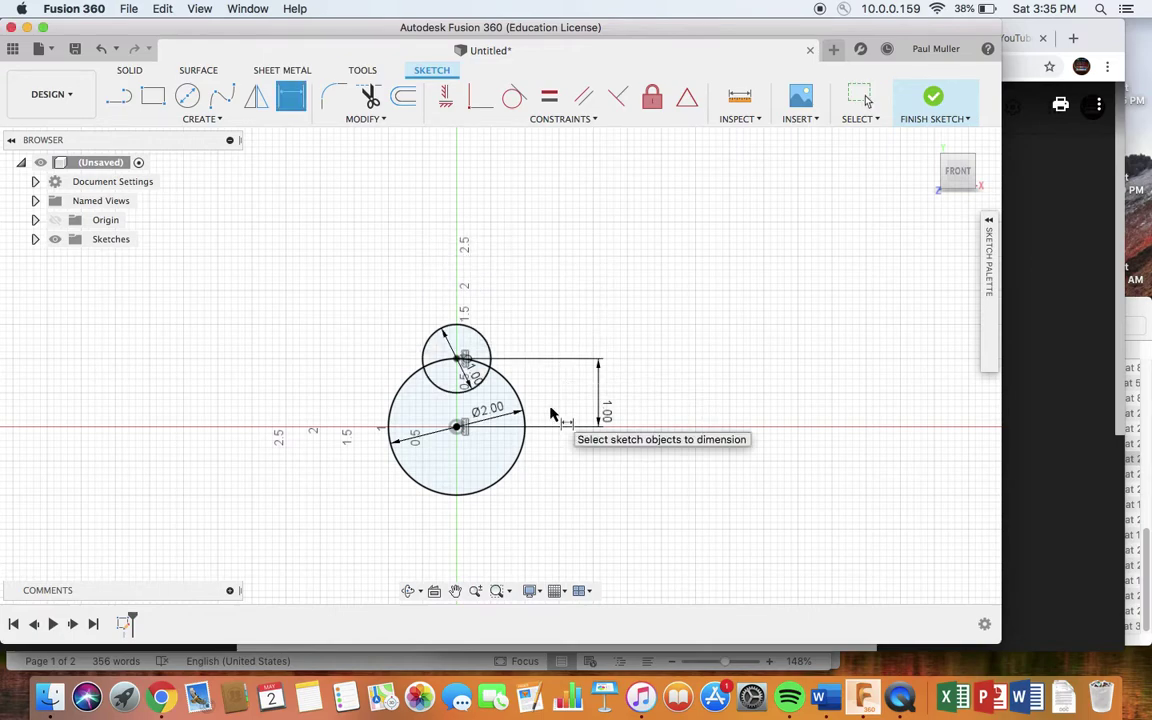
- Zoom and pan to centre the circles, then re-place the Ø1.00 diameter dimension
scroll(542, 378, "down", 2)
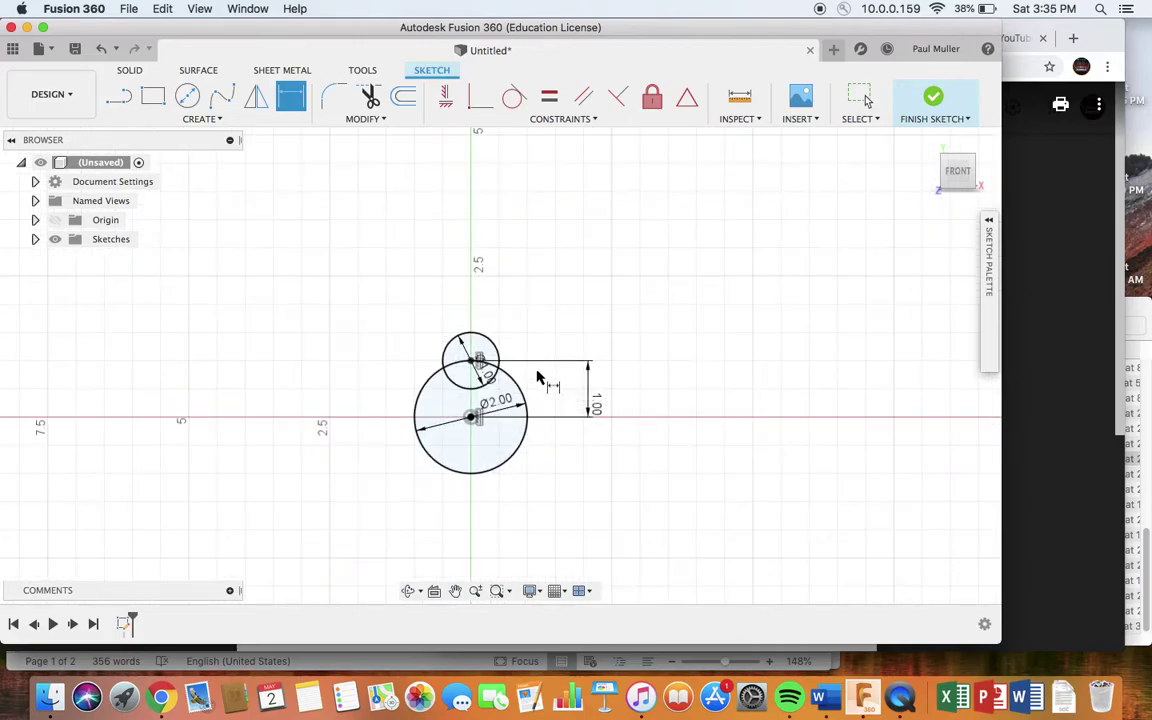
scroll(540, 378, "up", 3)
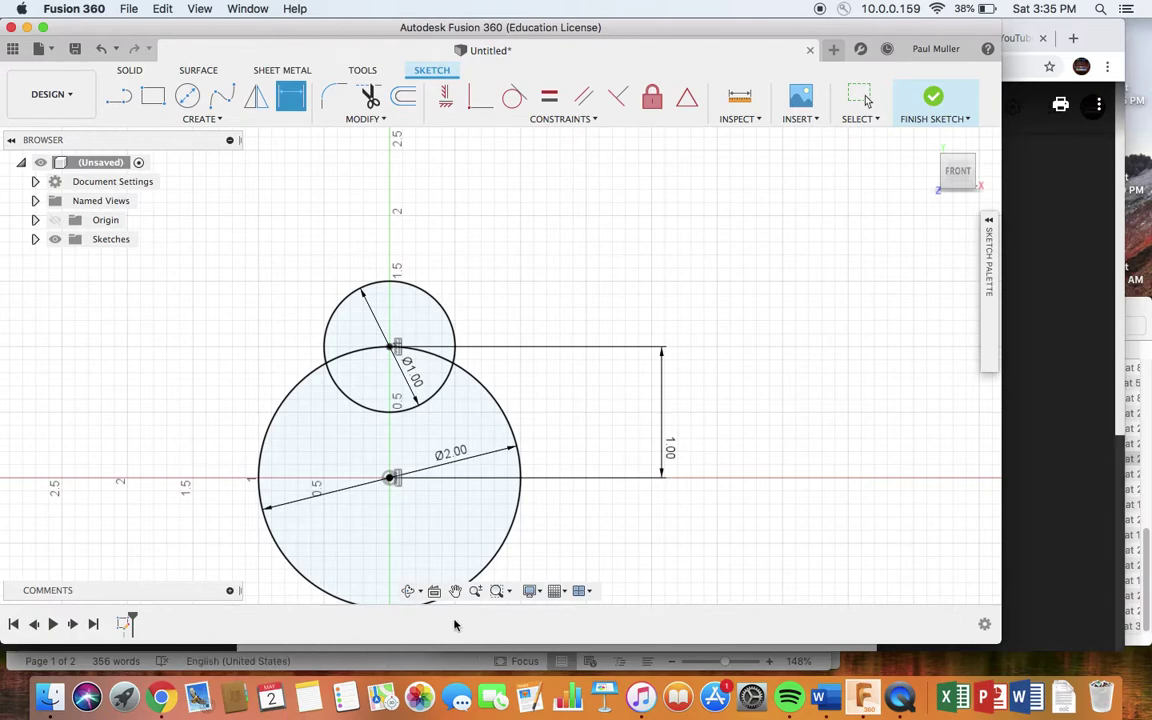
left_click(455, 591)
mouse_move(318, 440)
left_mouse_down()
mouse_move(442, 356)
mouse_move(432, 362)
left_mouse_up()
key("d")
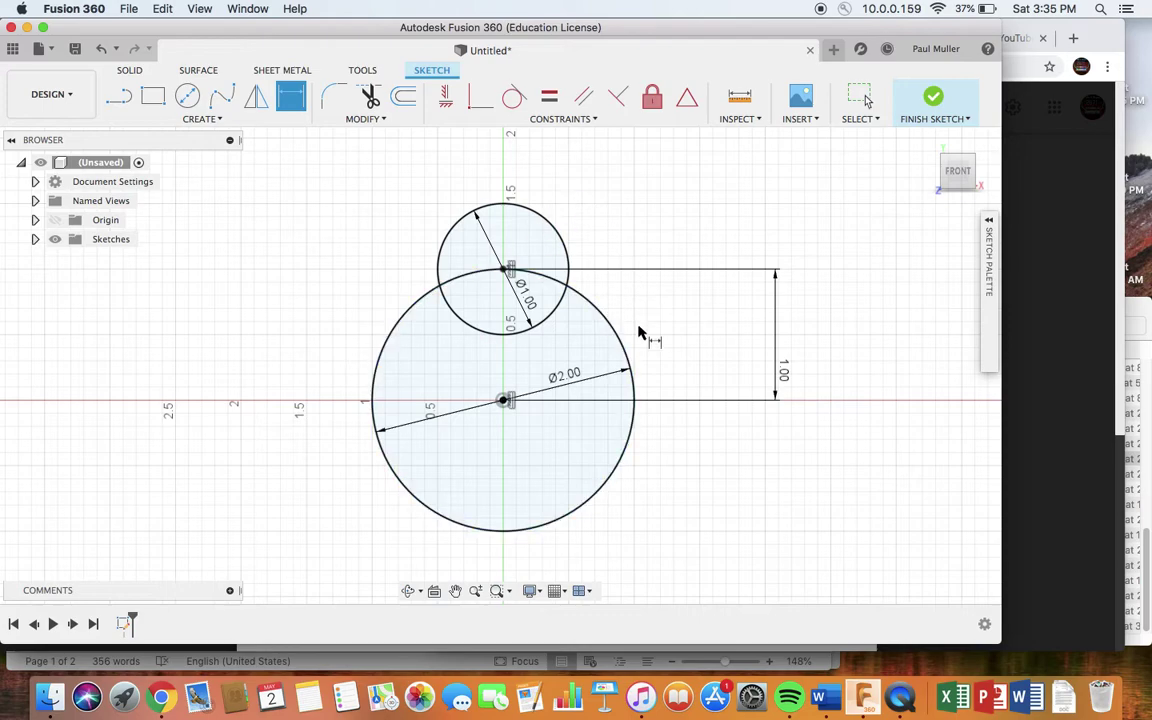
left_click(530, 300)
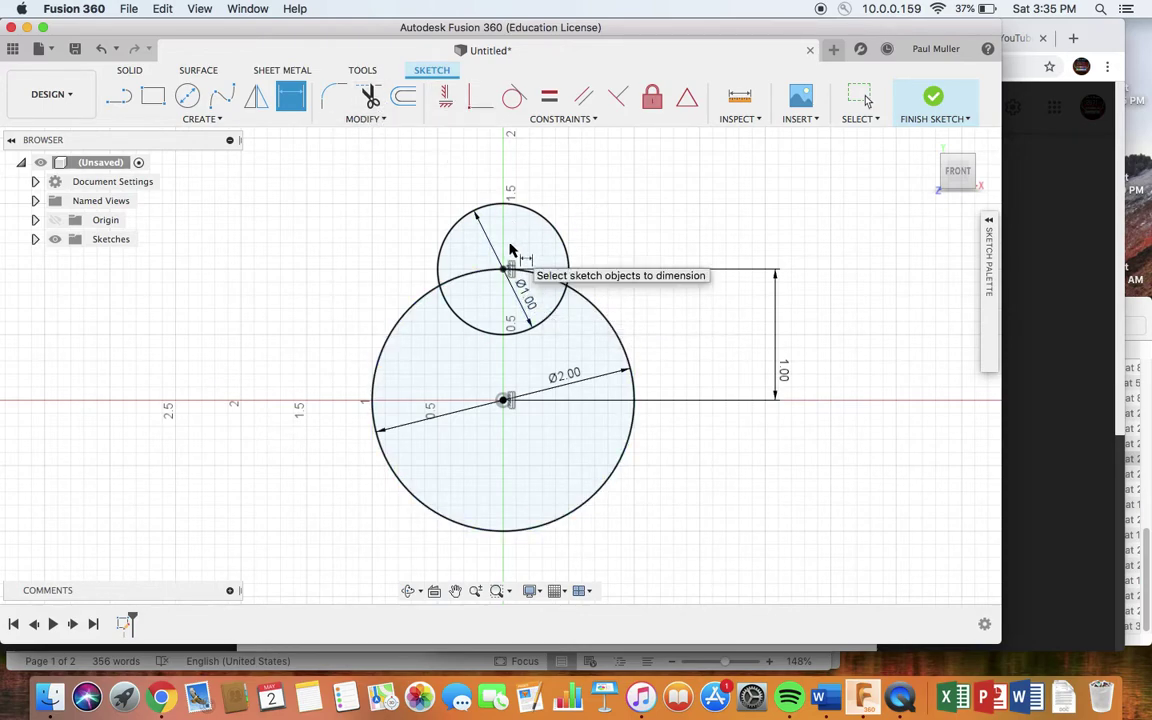
- Draw left and right lines from the Ø1.00 circle's edges down to the Ø2.00 circle
right_click(339, 197)
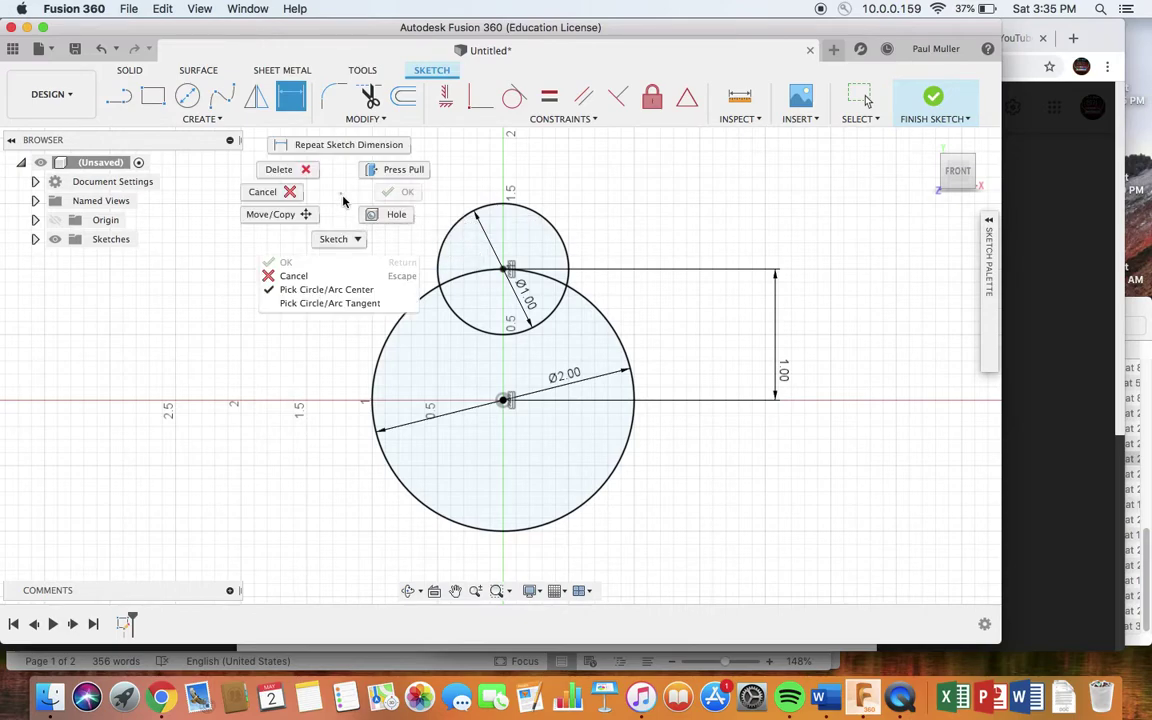
right_click_drag(349, 238, 352, 290)
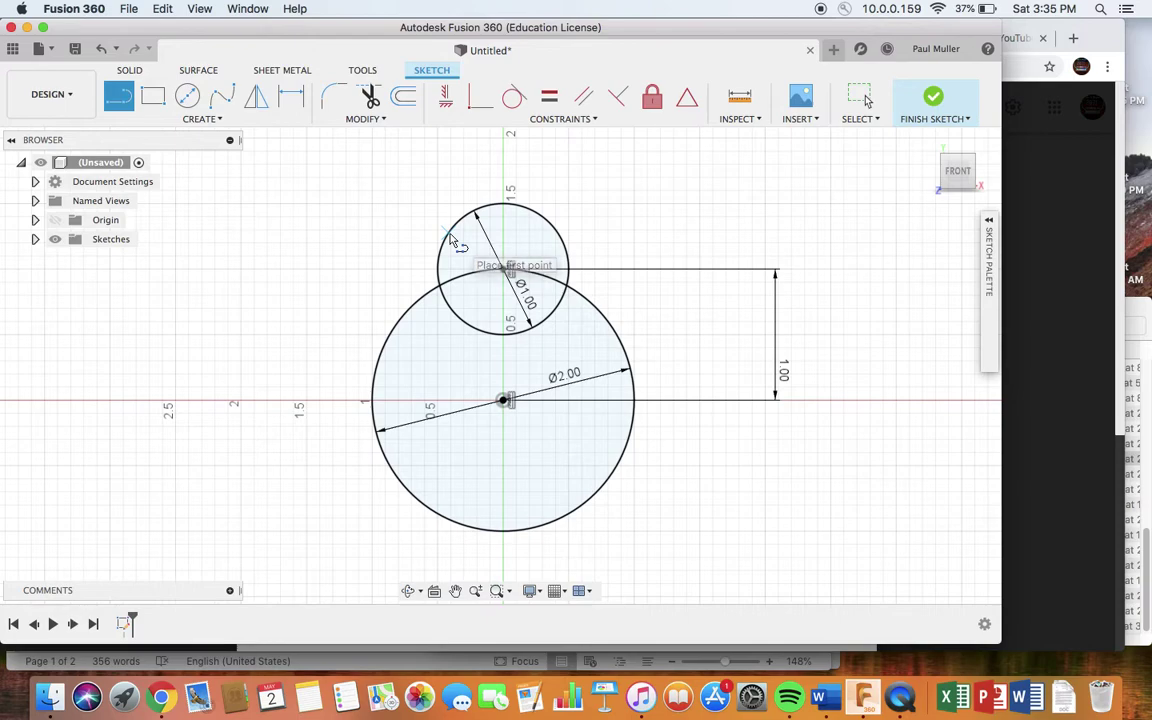
left_click(449, 236)
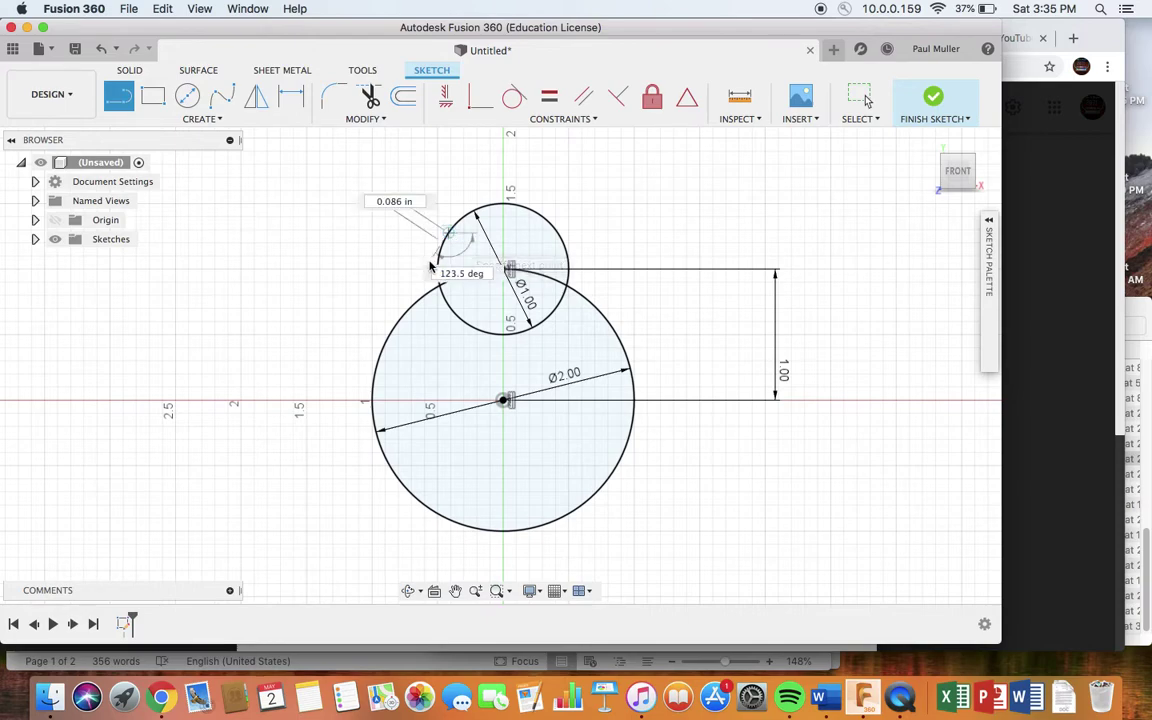
double_click(379, 357)
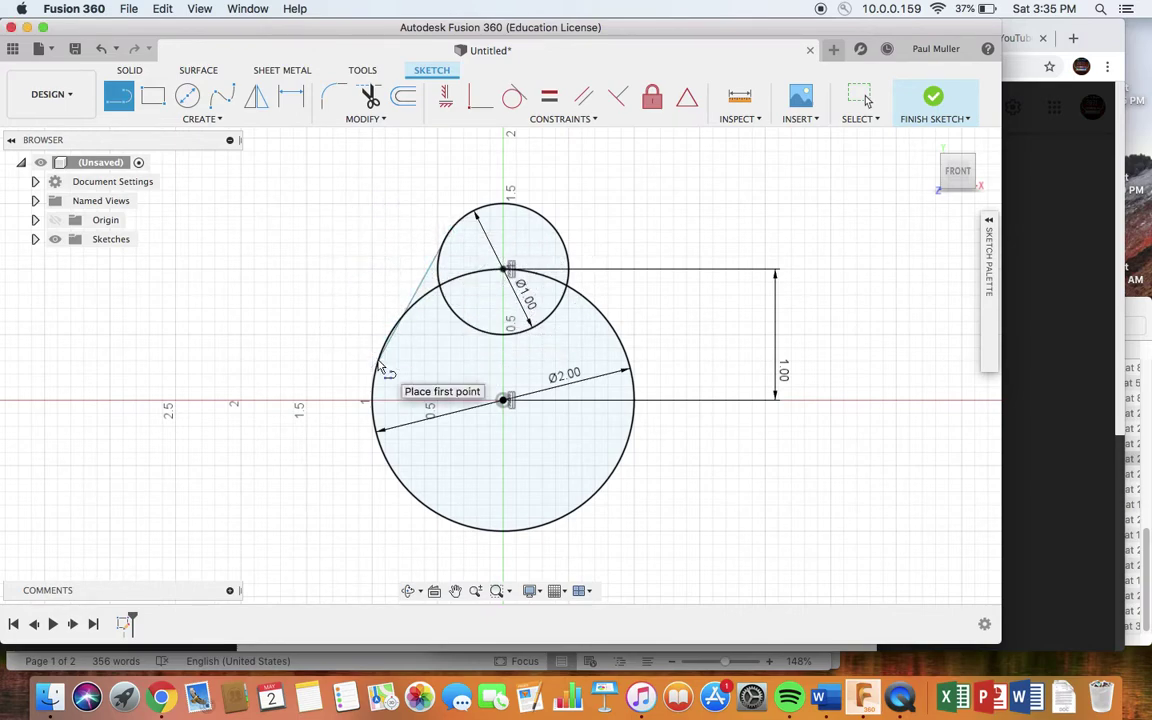
left_click(559, 233)
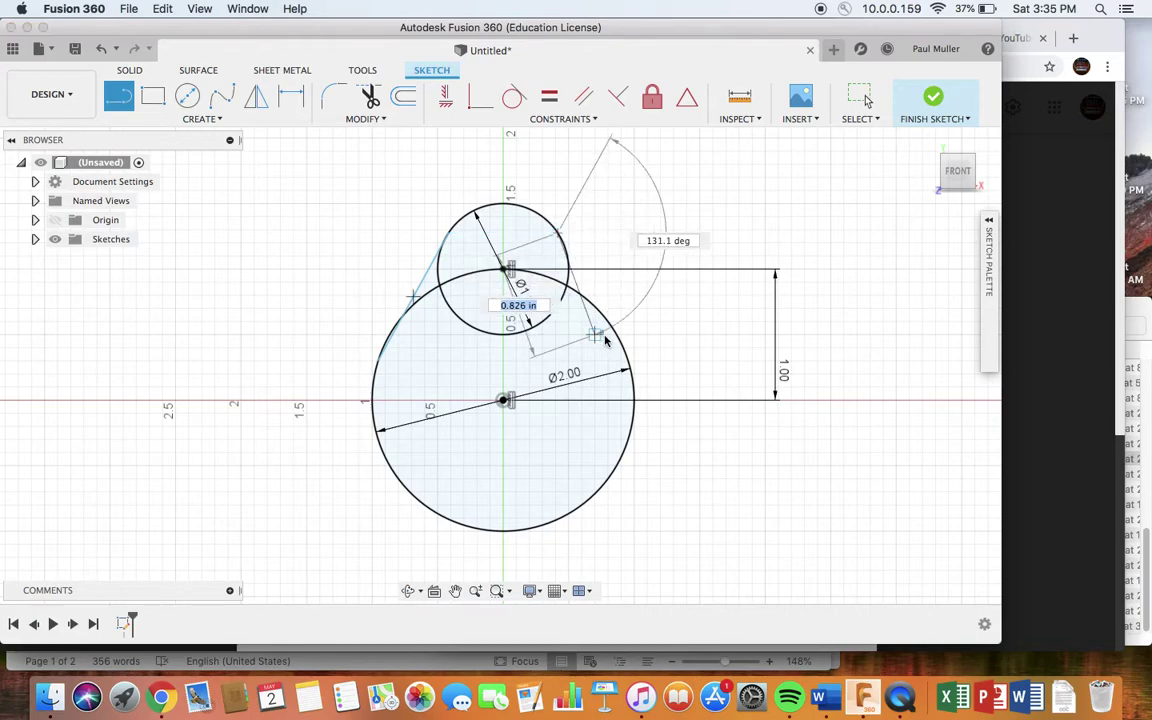
double_click(614, 335)
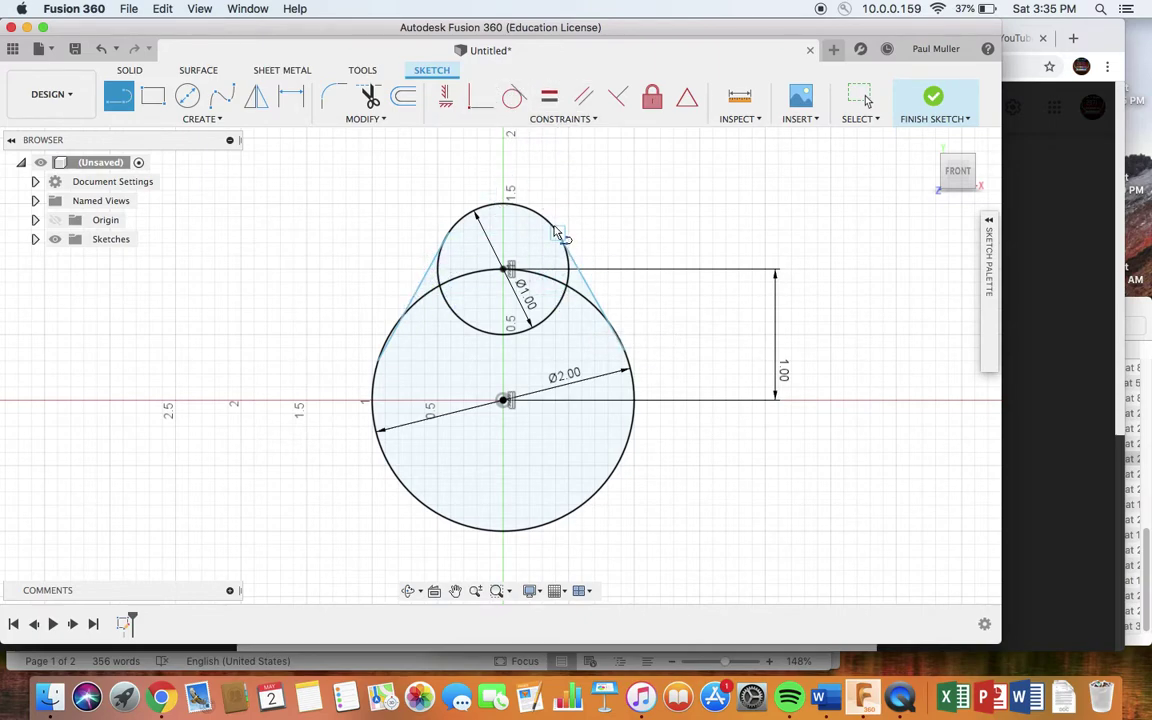
- Make the left side line tangent to both the small and large circles
left_click(514, 97)
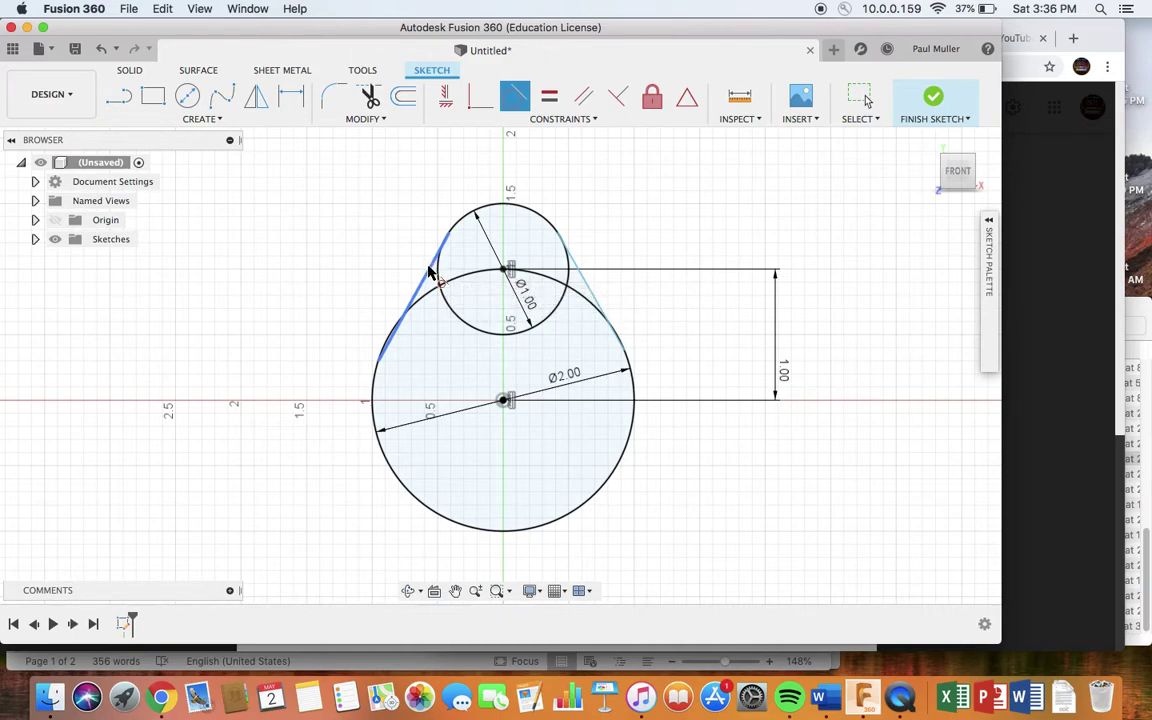
scroll(432, 264, "down", 2)
scroll(432, 268, "up", 3)
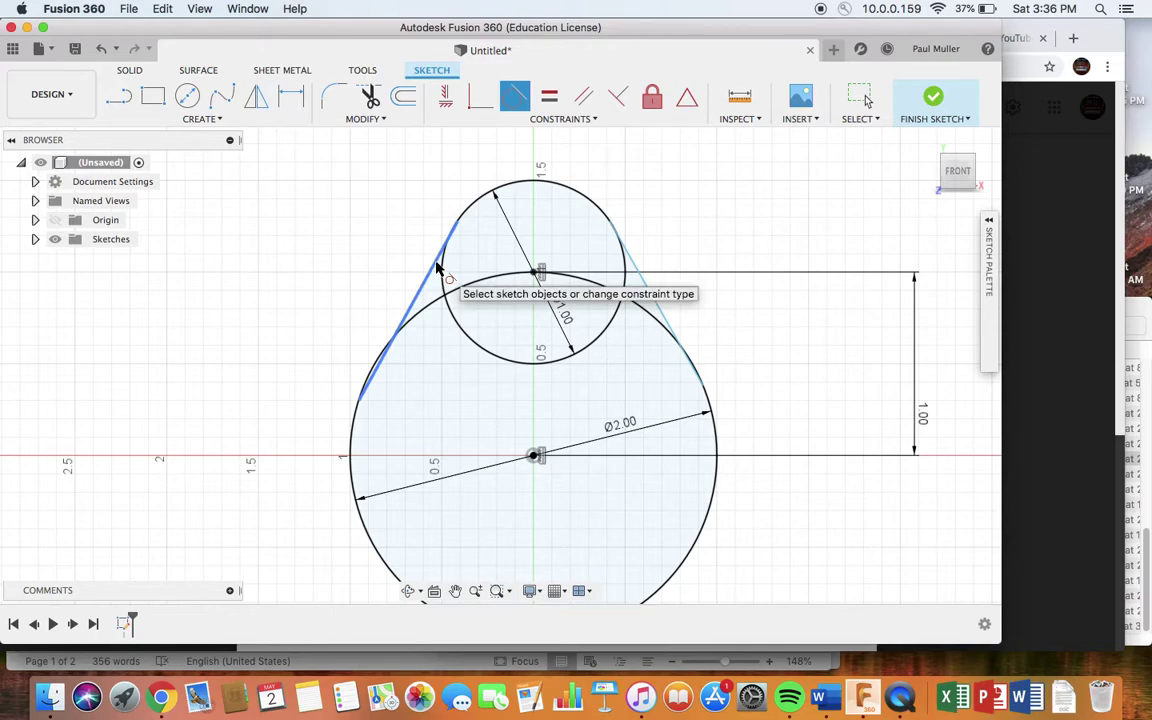
left_click(438, 268)
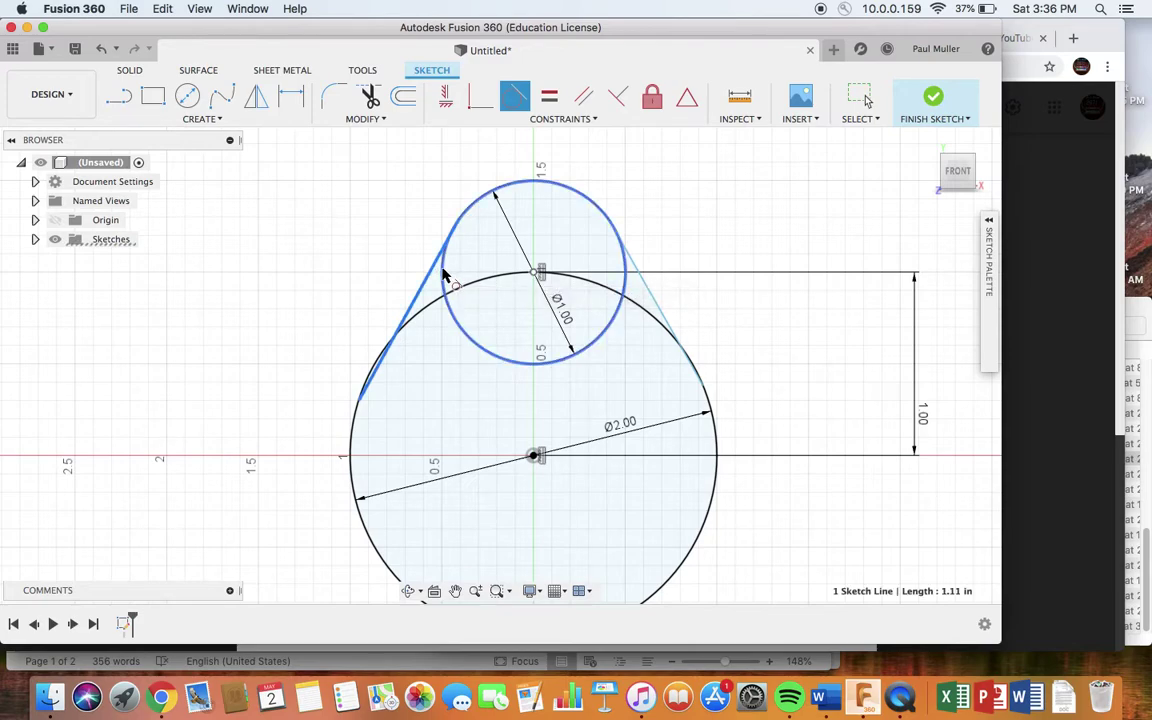
left_click(446, 219)
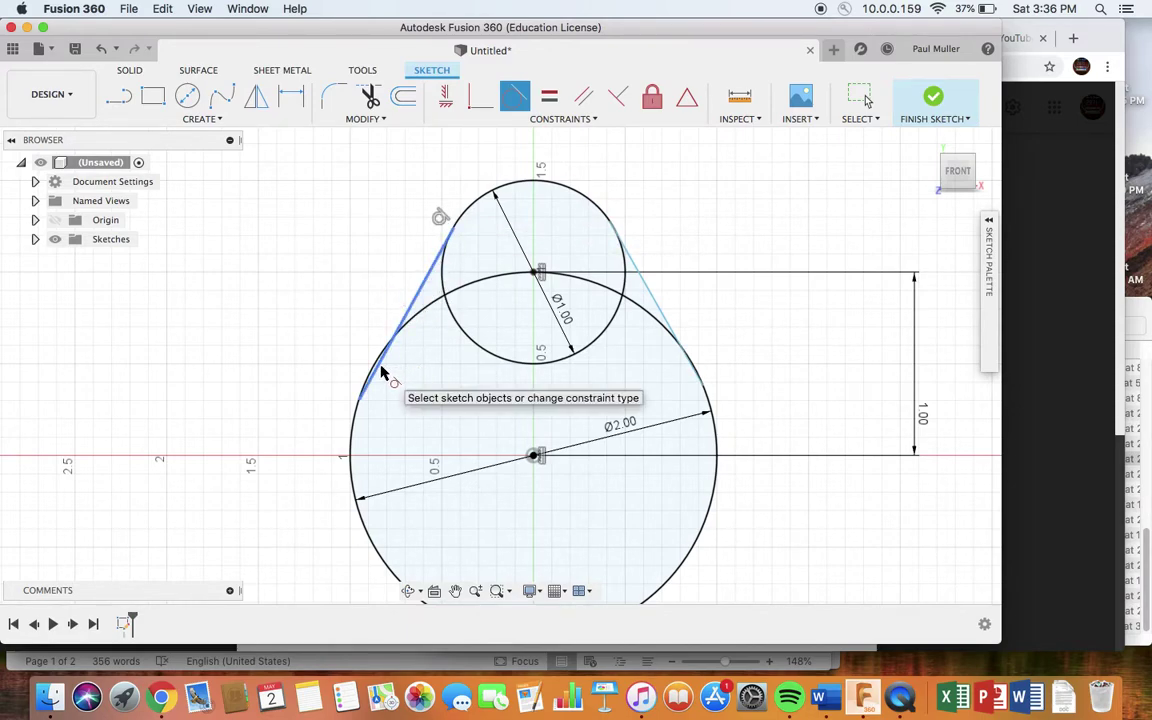
left_click(382, 373)
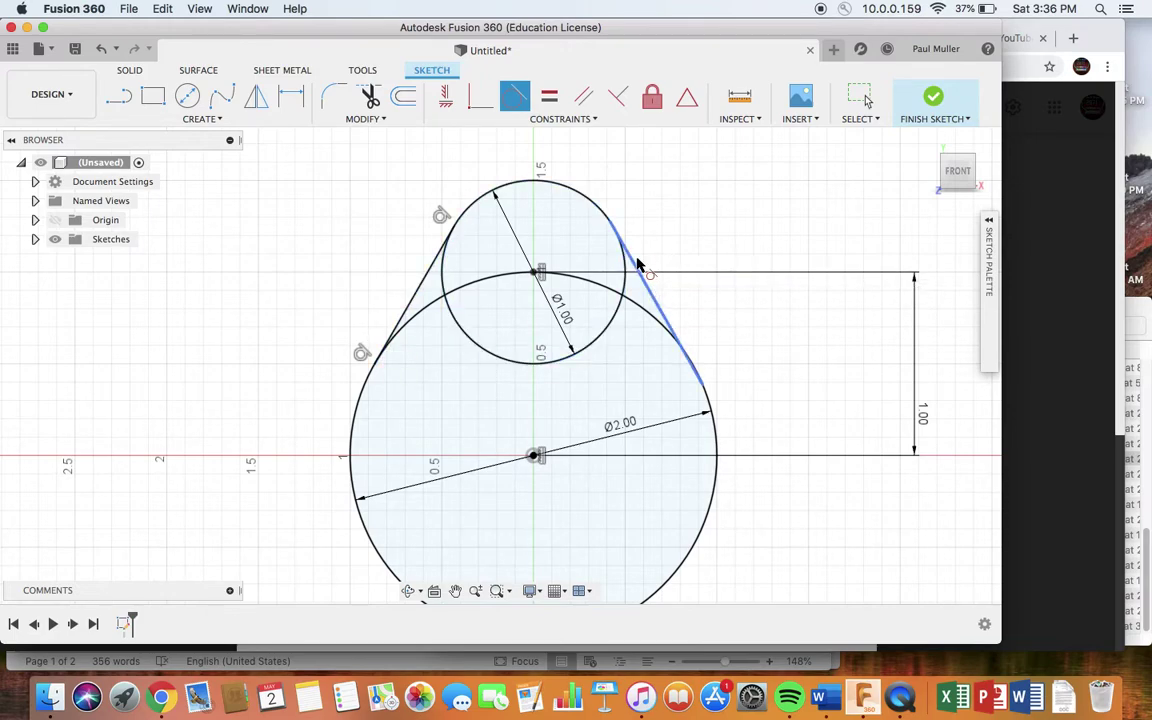
- Make the right side line tangent to both the small and large circles
left_click(634, 265)
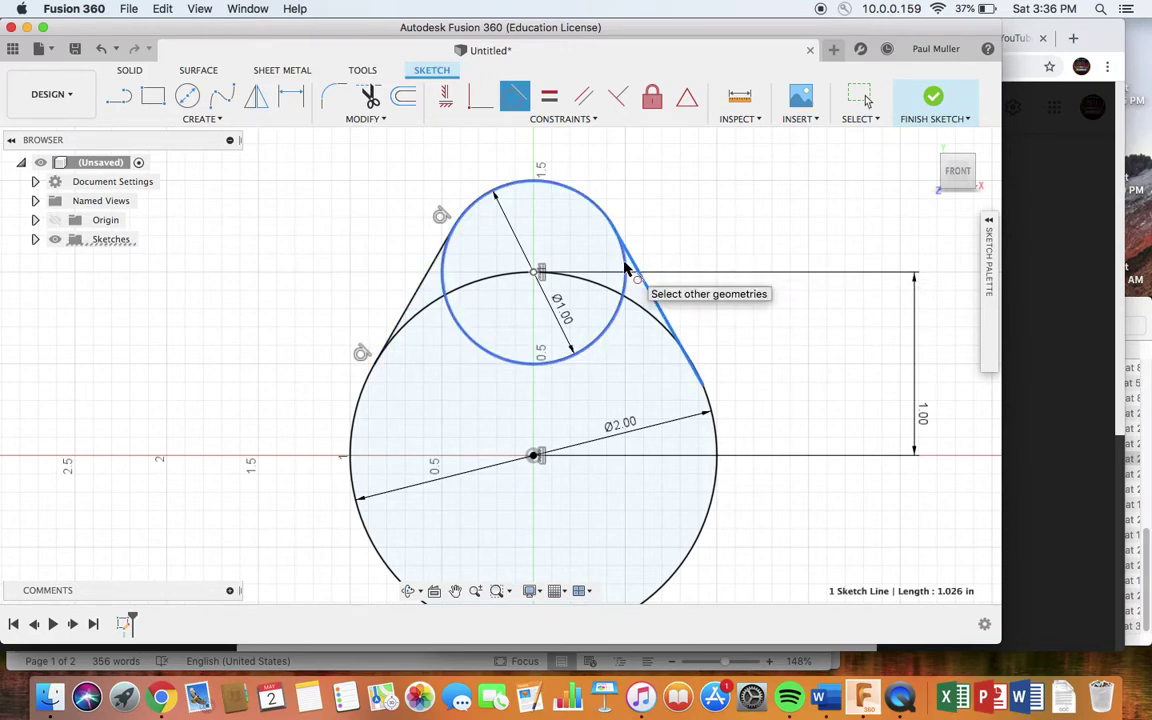
left_click(625, 268)
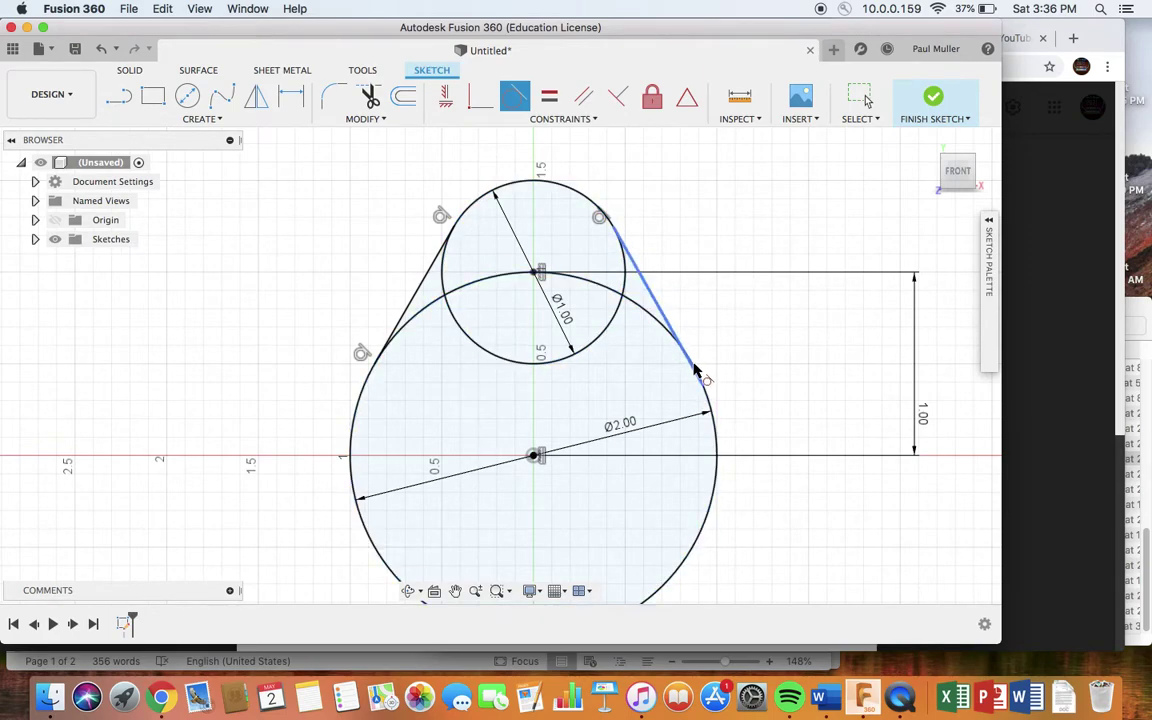
left_click(671, 329)
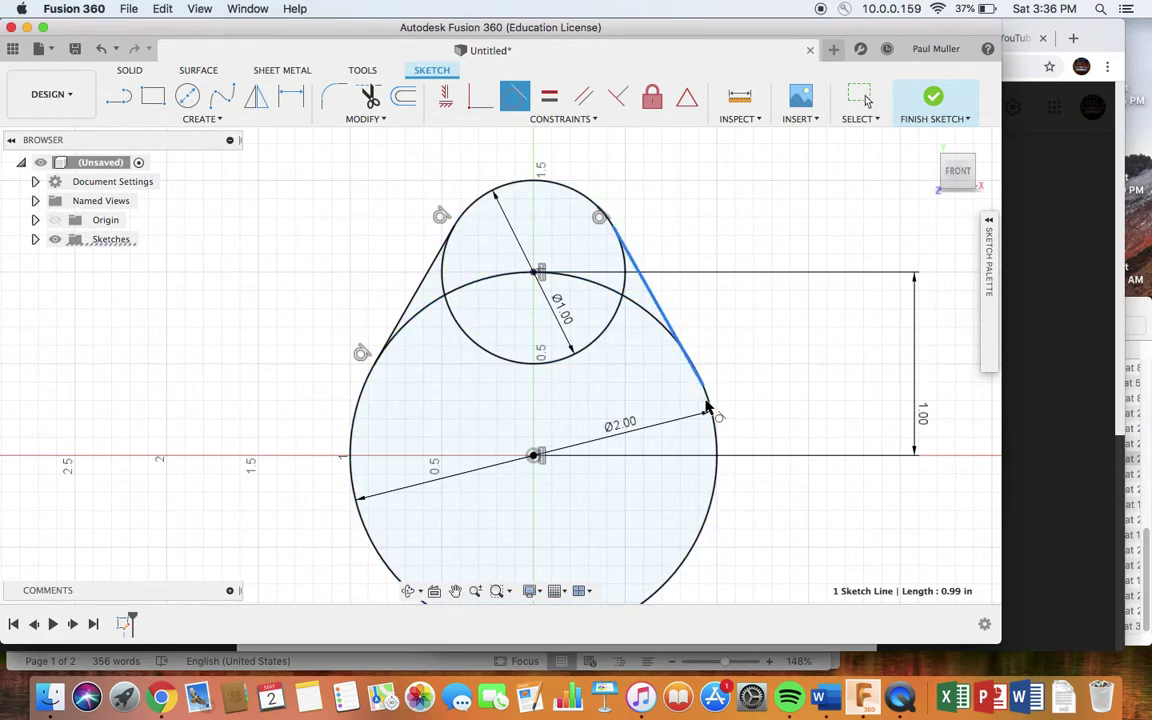
left_click(718, 440)
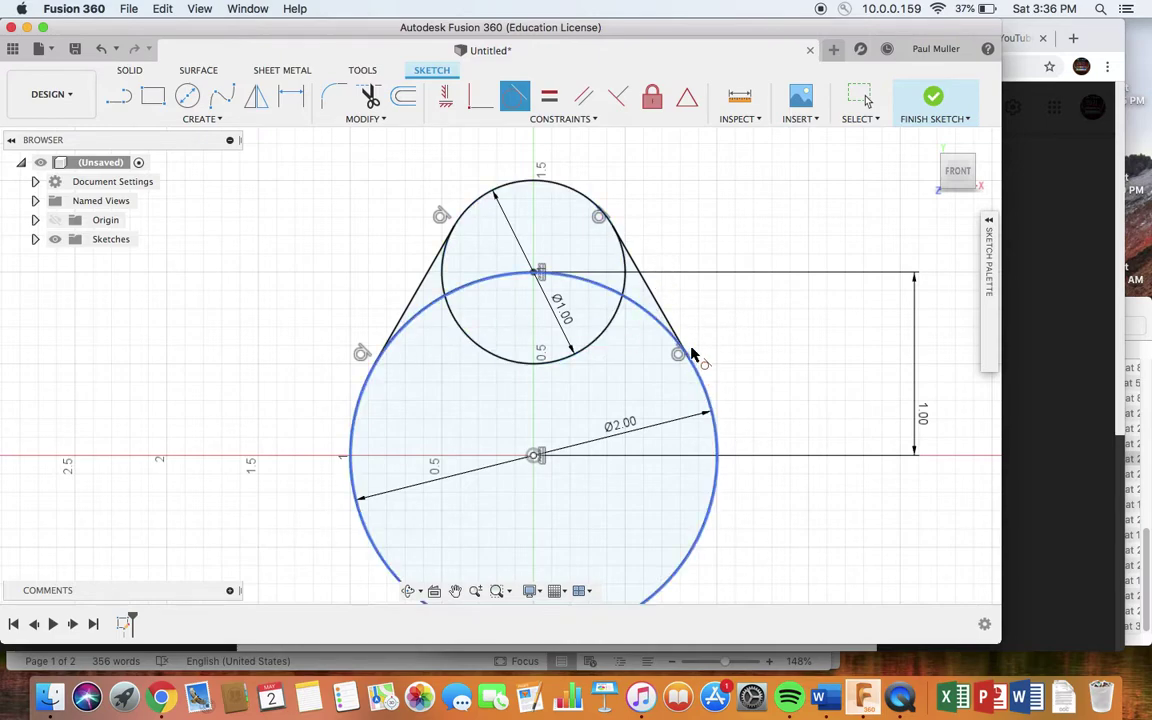
- Trim the small circle's left and lower arcs and the large circle's inner arc, leaving one pear outline
left_click(369, 97)
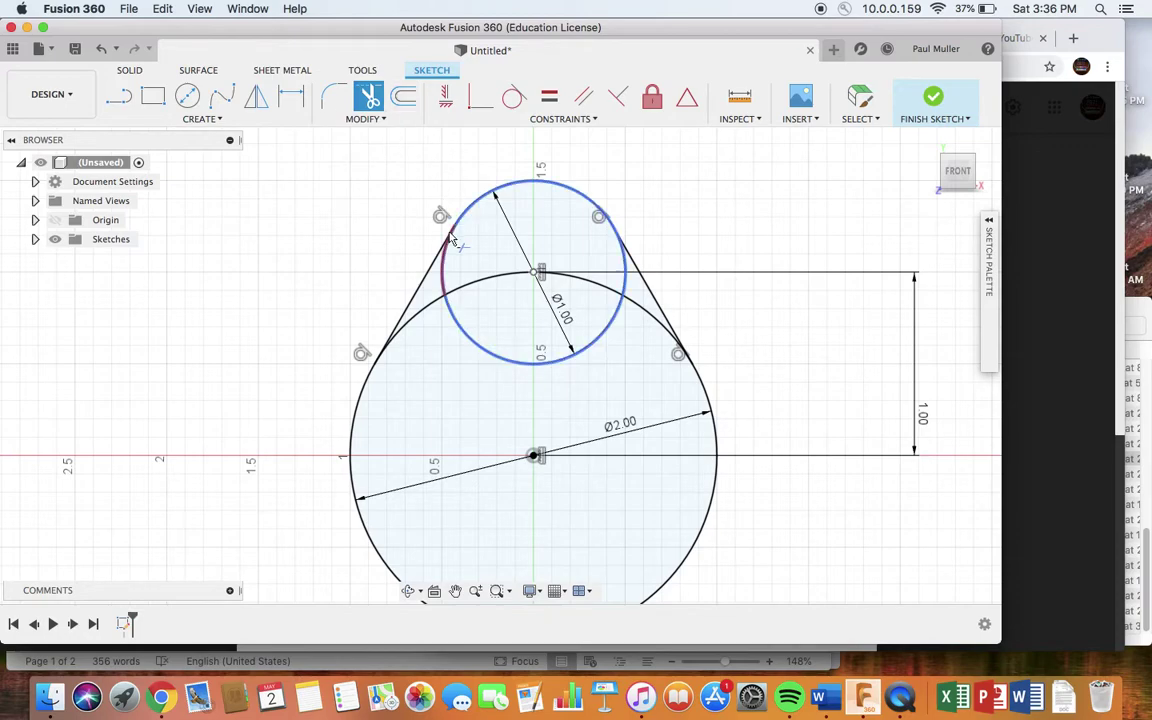
left_click(446, 284)
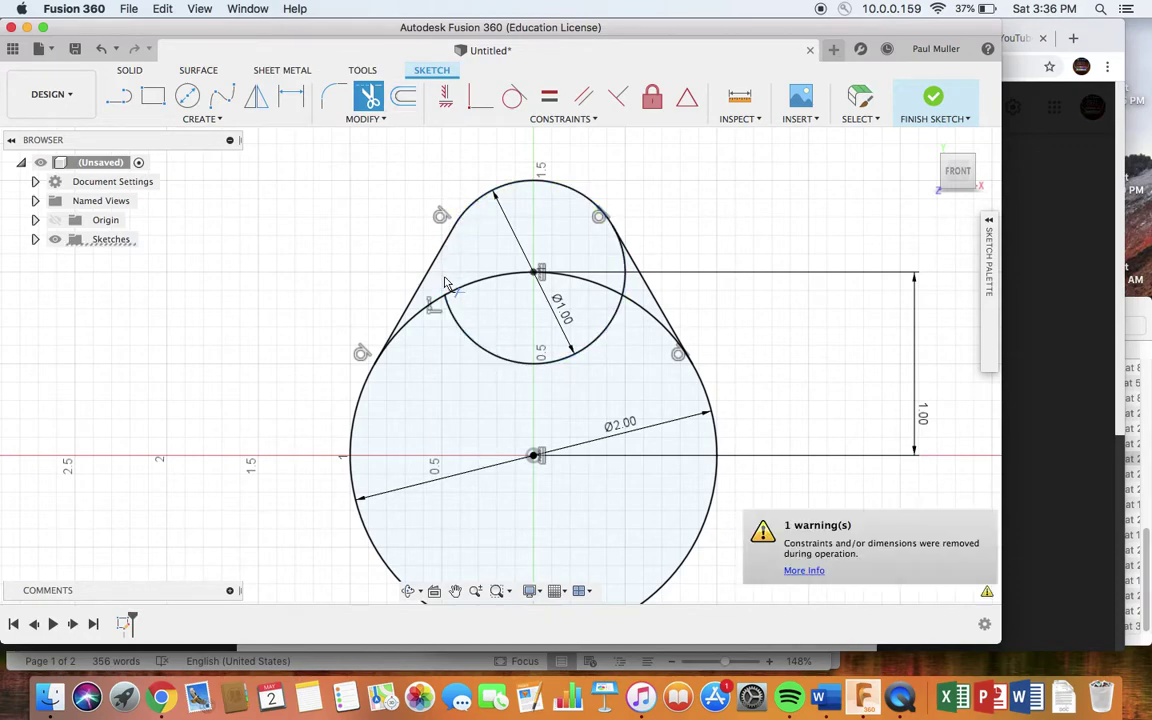
left_click(483, 348)
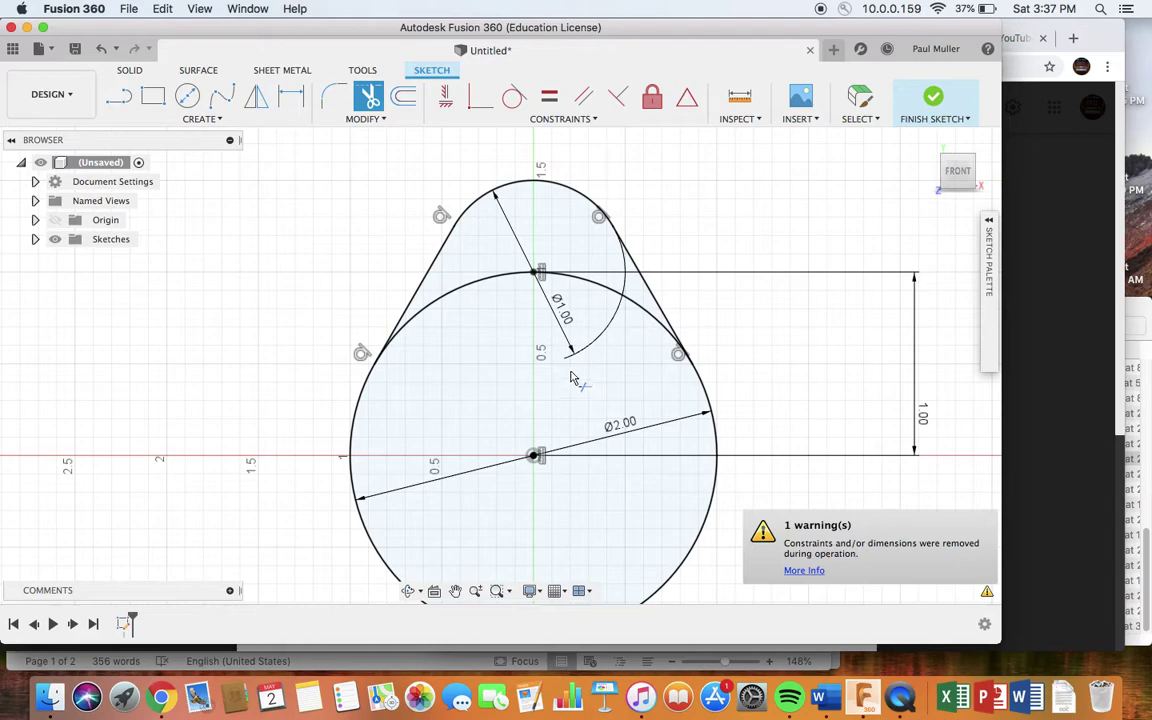
left_click(454, 299)
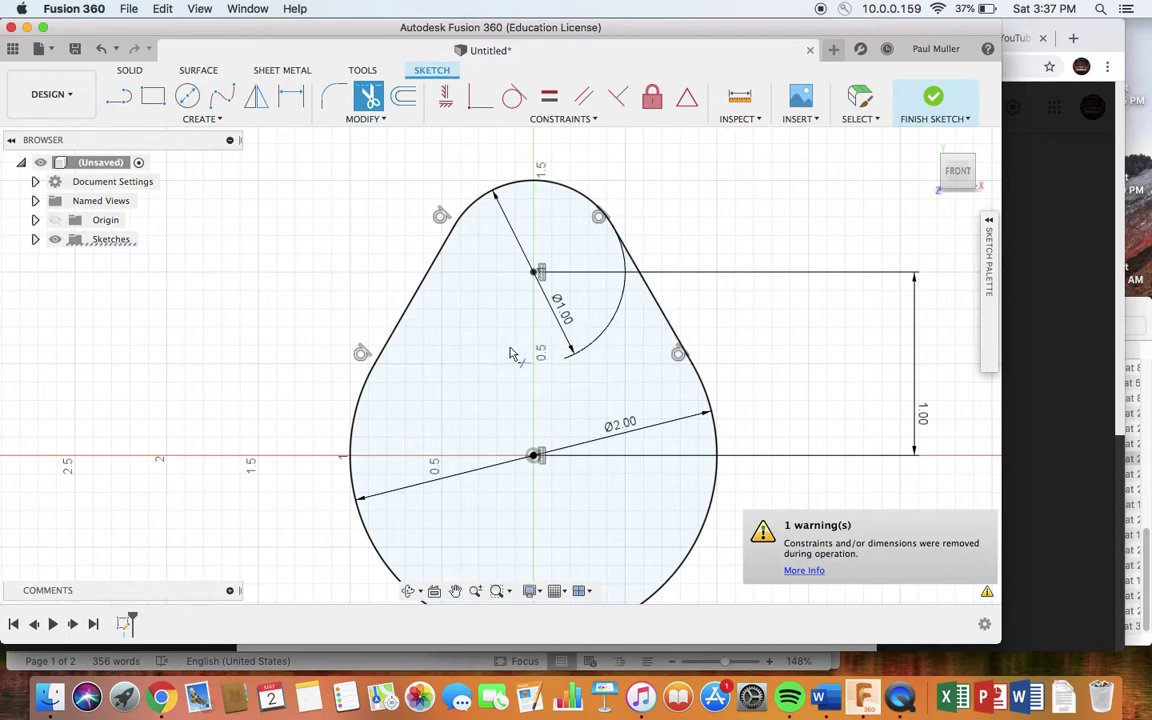
scroll(409, 261, "up", 1)
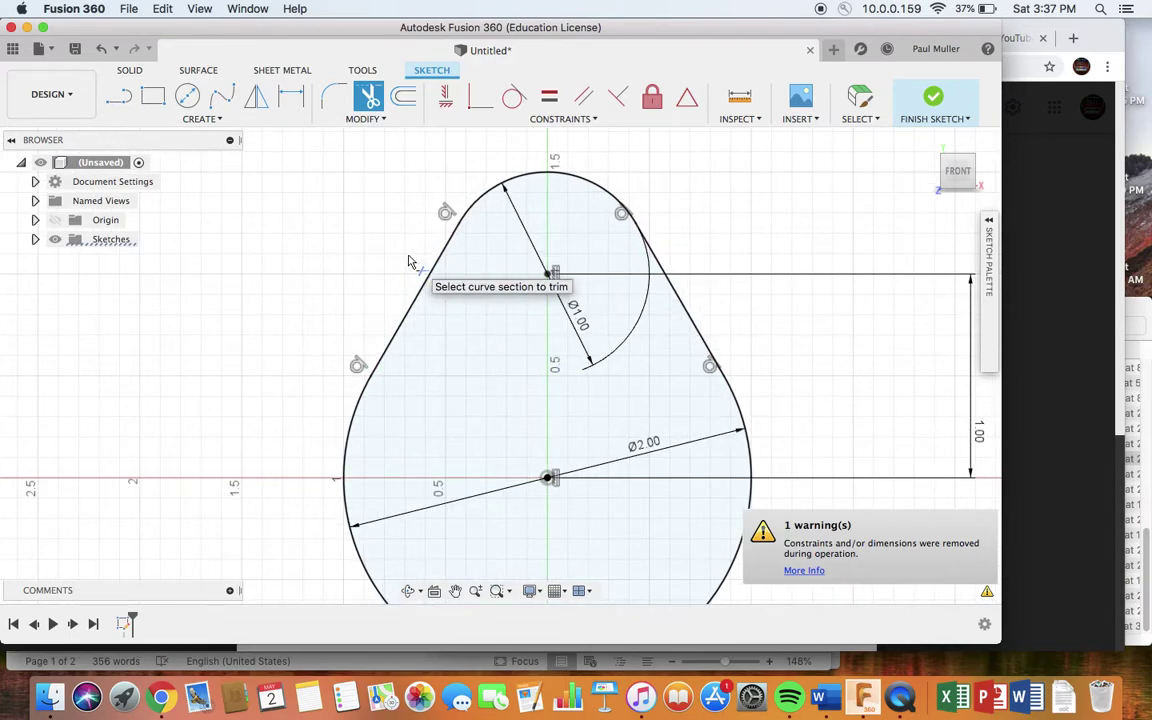
scroll(407, 258, "down", 2)
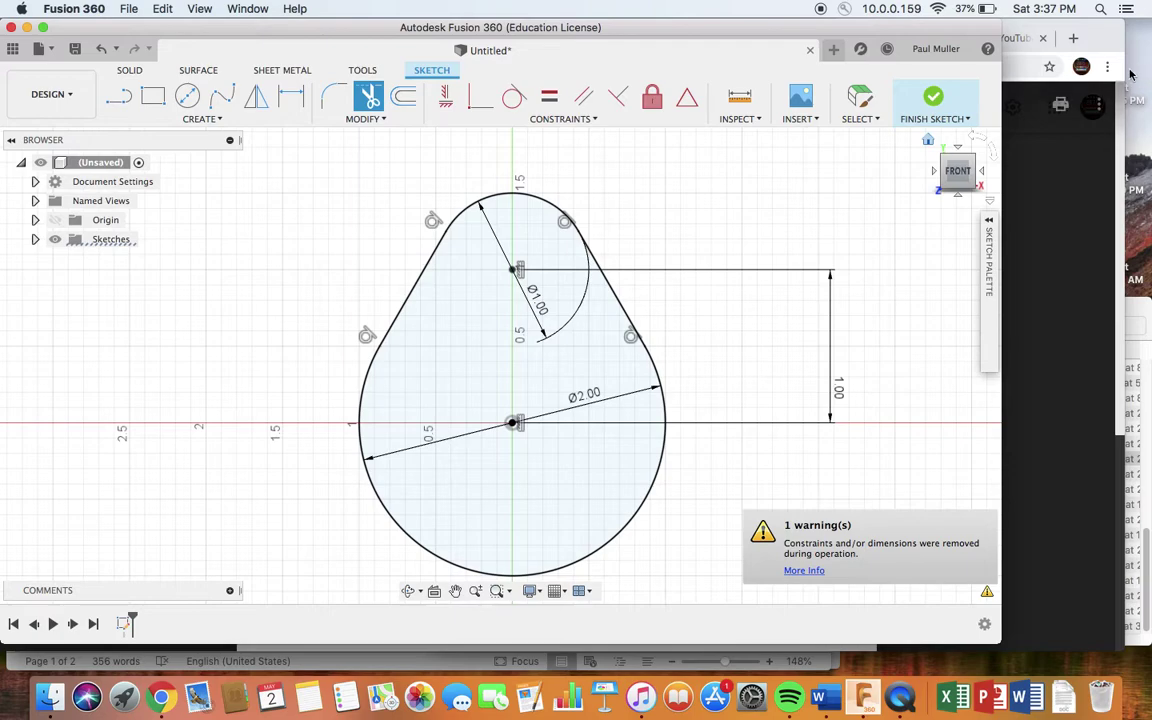
- Finish the pear sketch and browse the canvas quick menu and the Create list
left_click(934, 98)
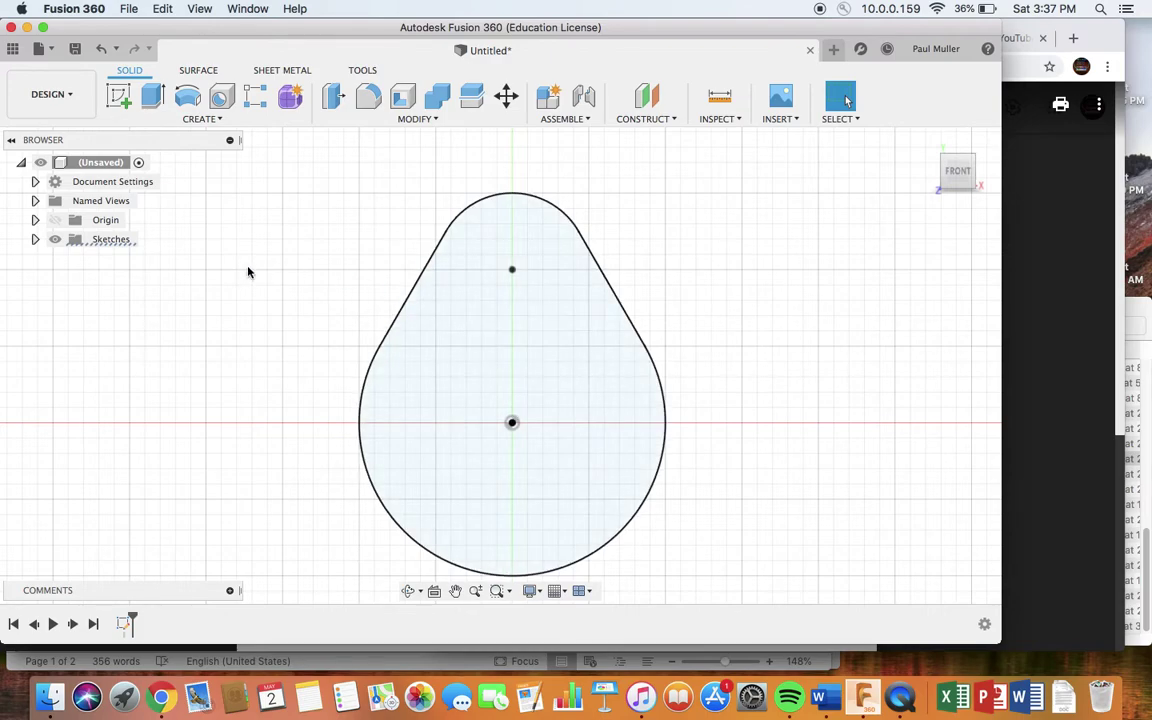
right_click(357, 199)
left_click(360, 245)
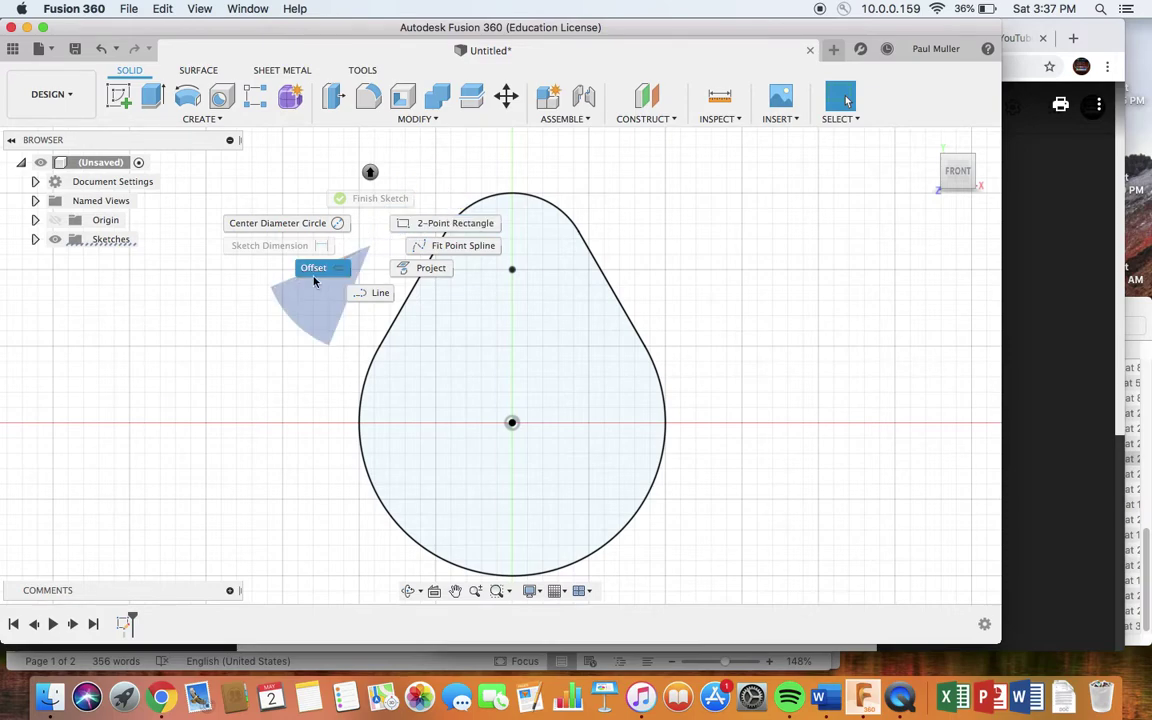
key("Escape")
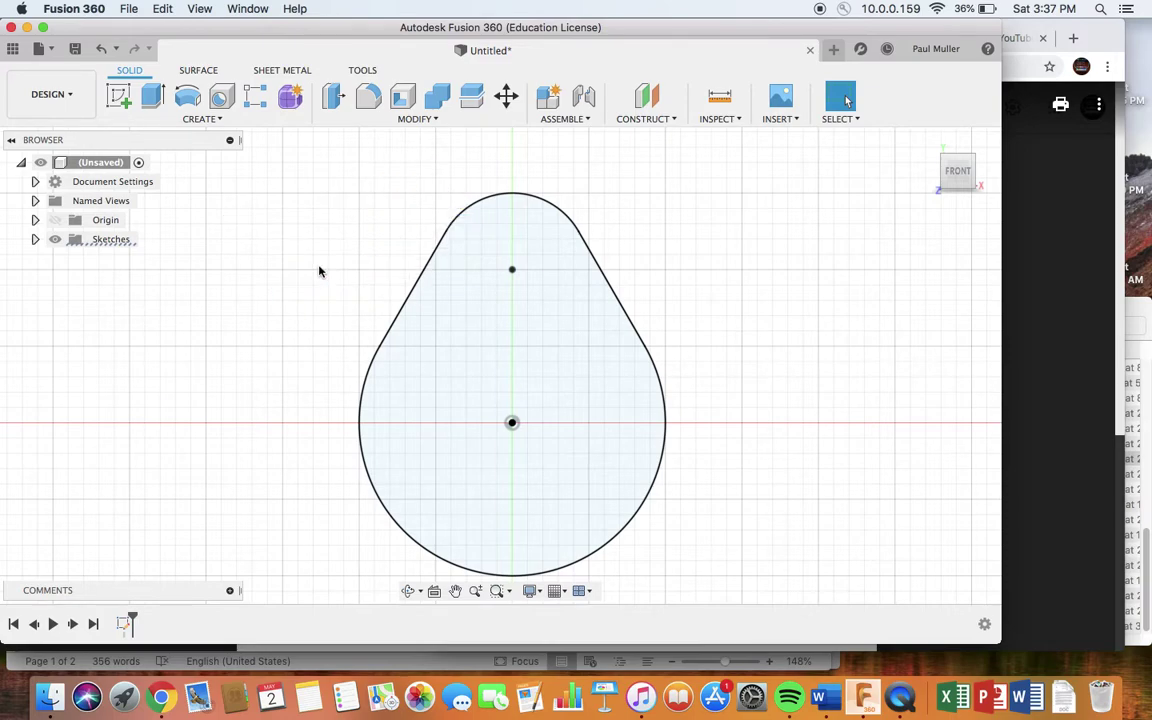
left_click(220, 120)
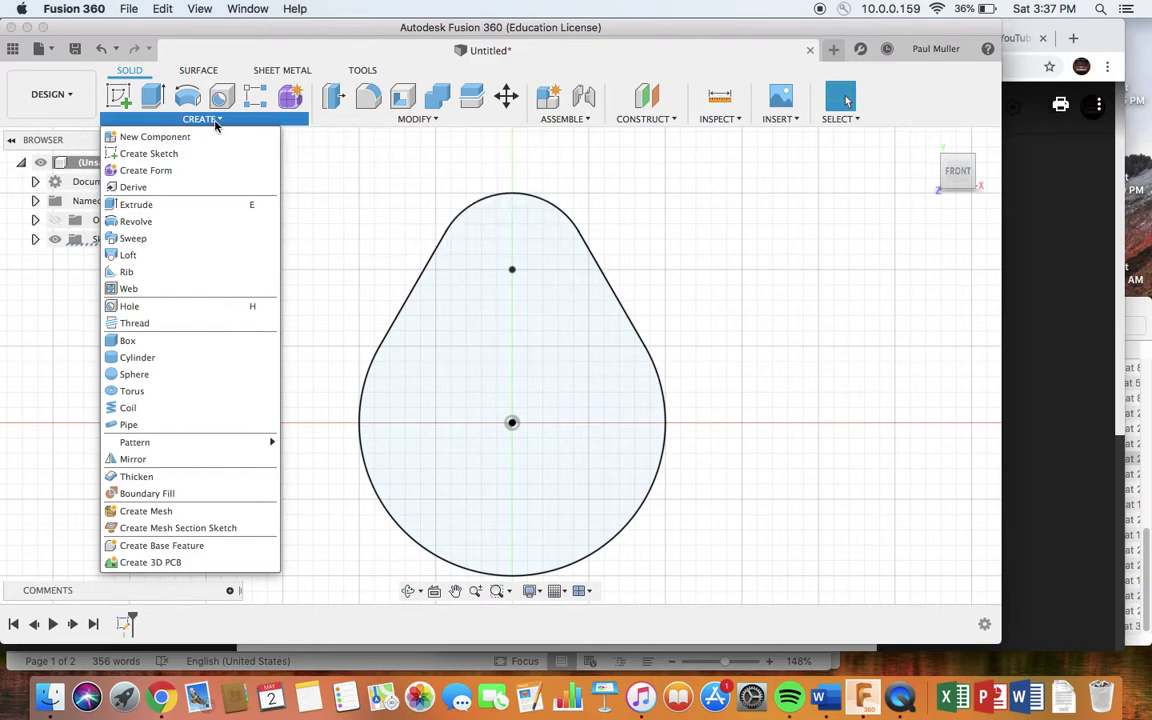
left_click(222, 119)
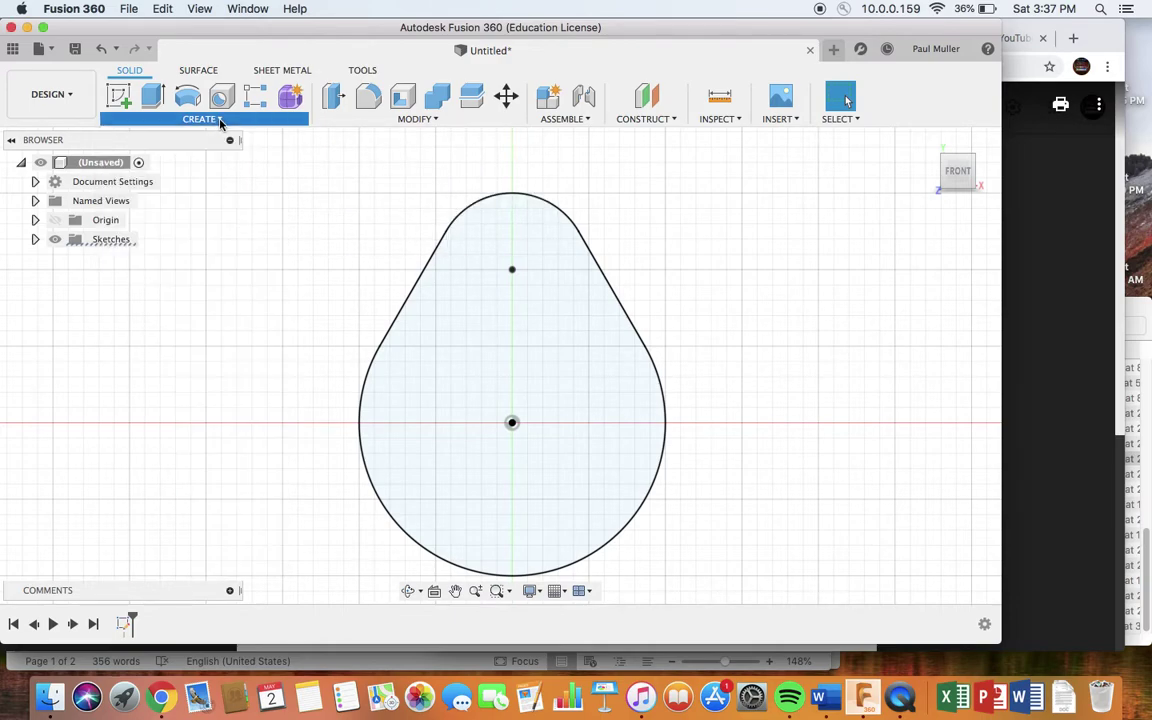
- Create a new sketch placed on the pear profile and bring up the sketch shape tools
left_click(119, 100)
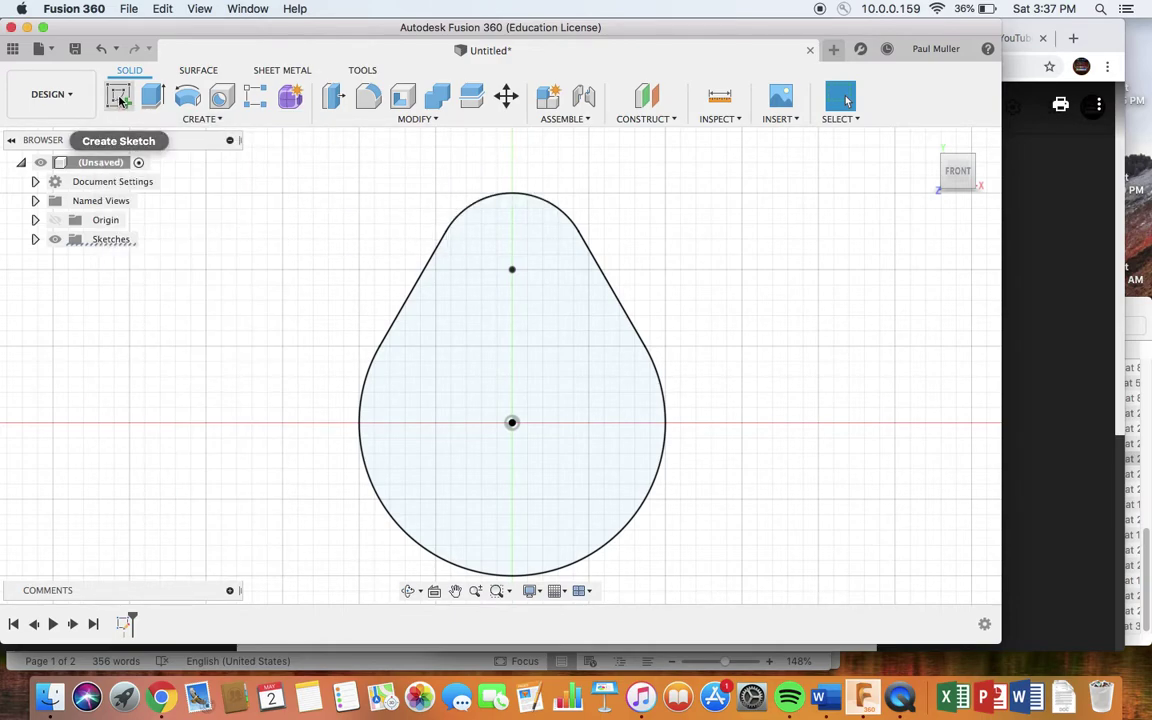
left_click(221, 120)
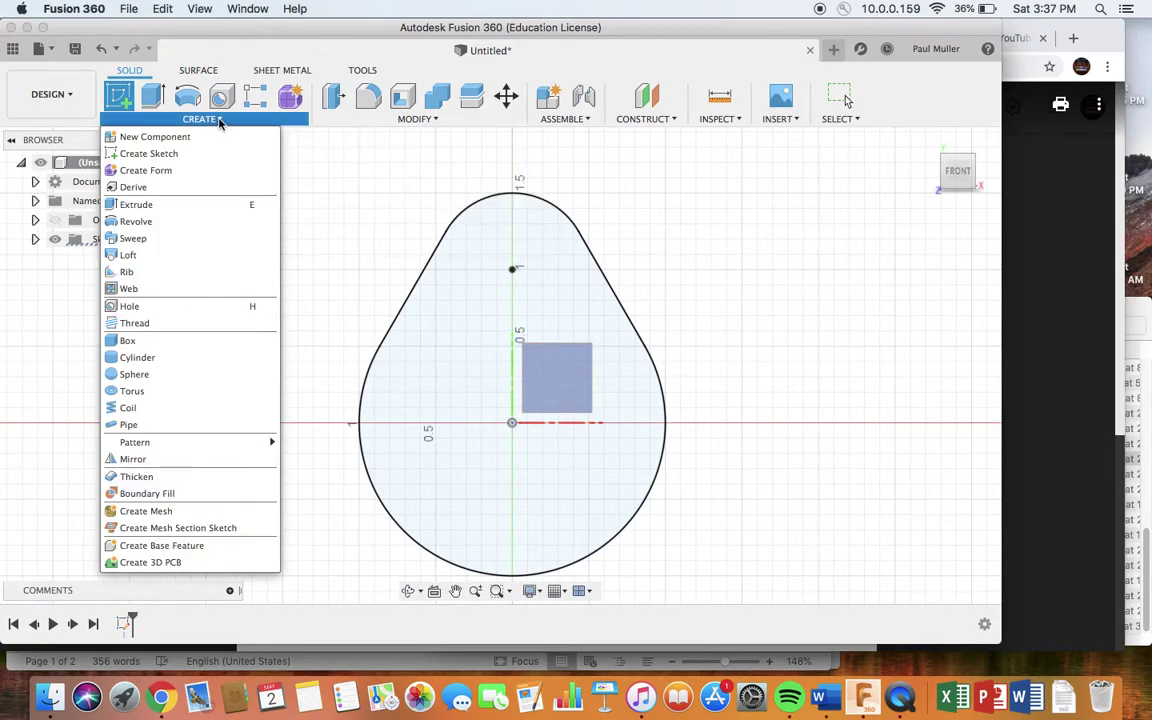
left_click(218, 119)
left_click(220, 120)
left_click(221, 121)
left_click(222, 121)
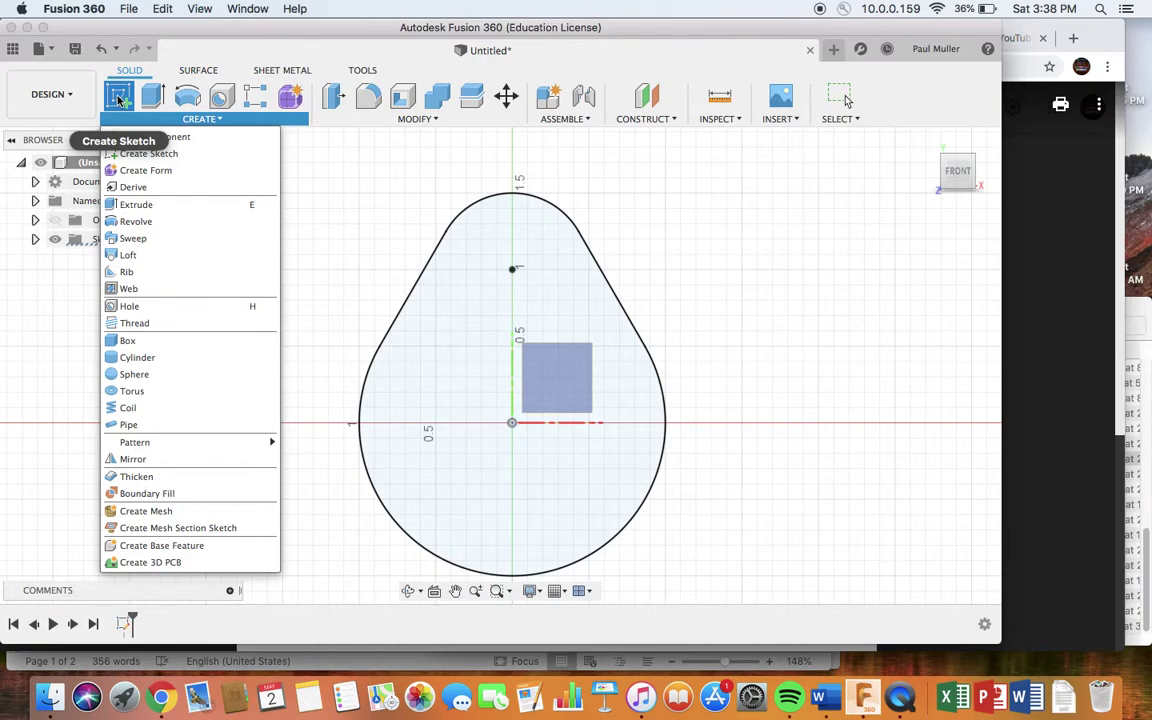
left_click(118, 97)
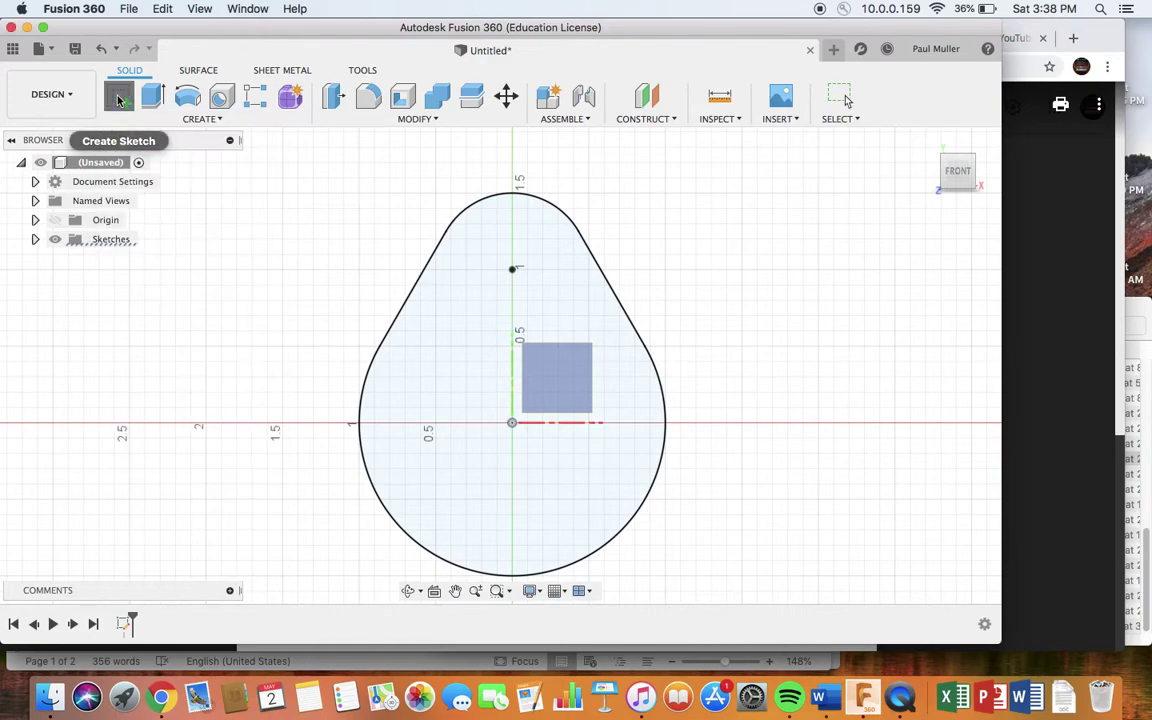
left_click(222, 121)
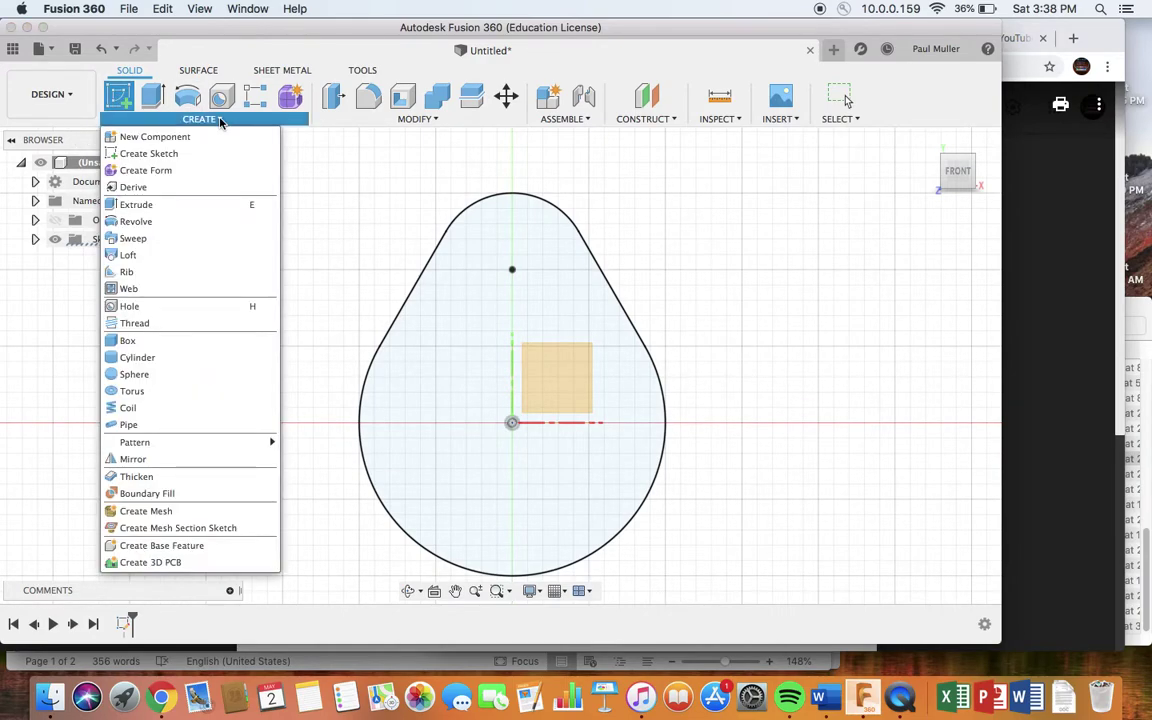
left_click(460, 268)
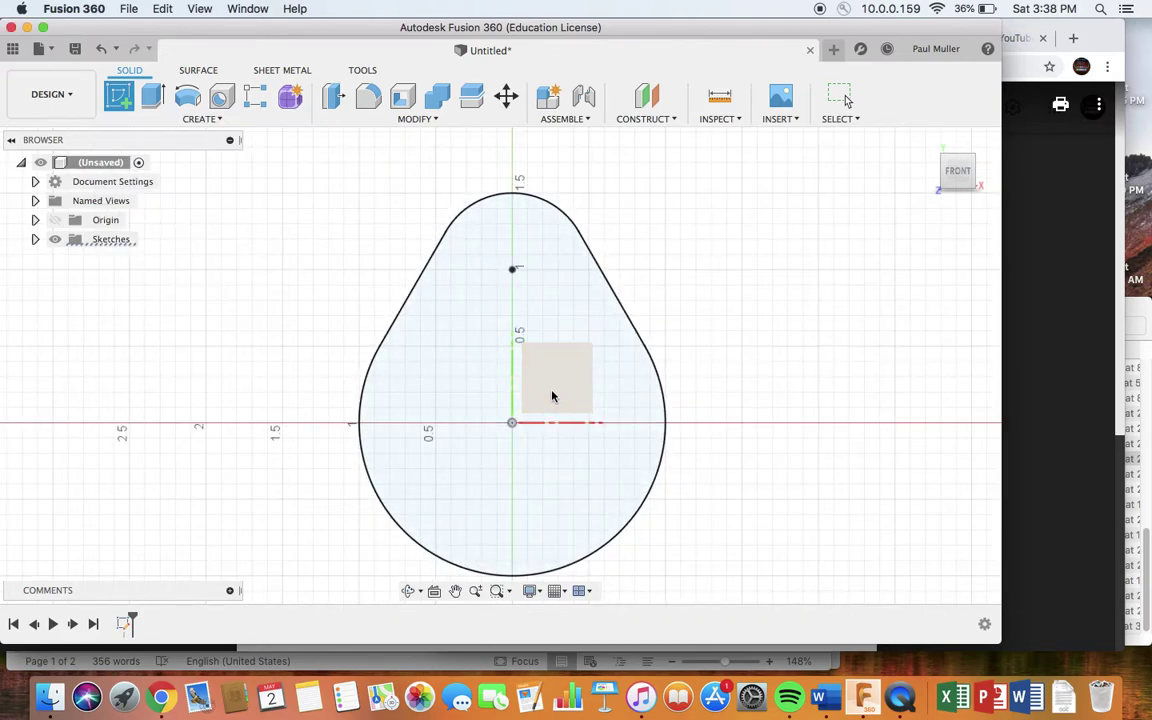
left_click(221, 120)
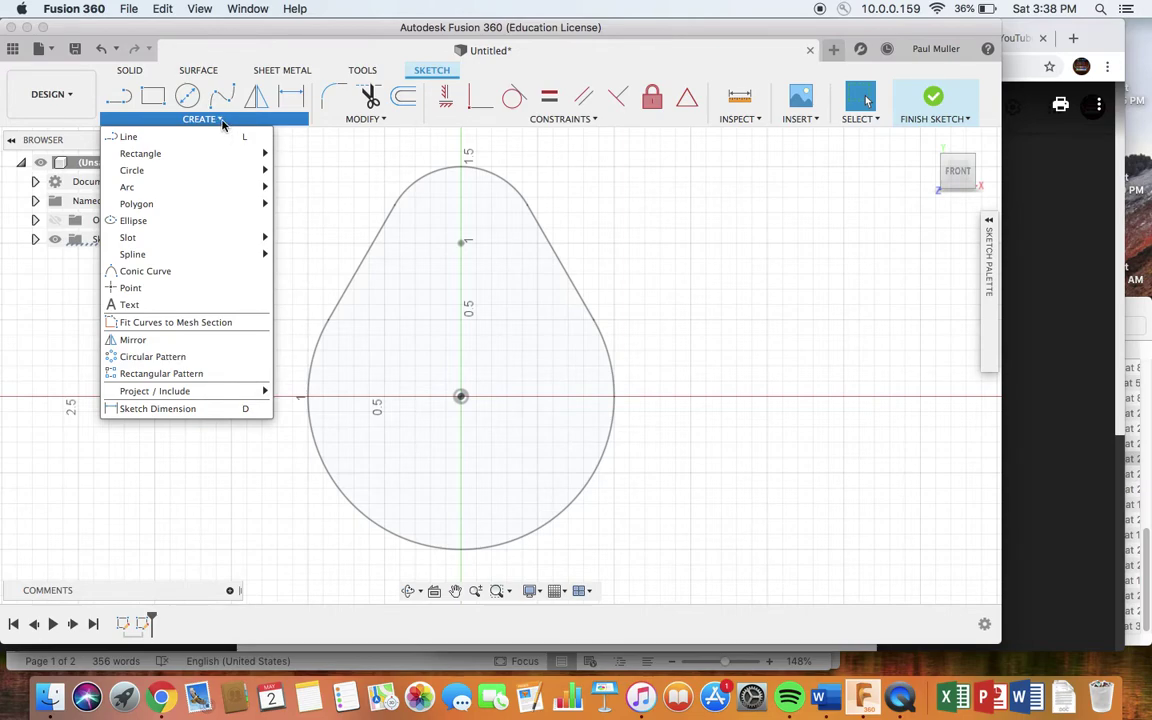
mouse_move(139, 147)
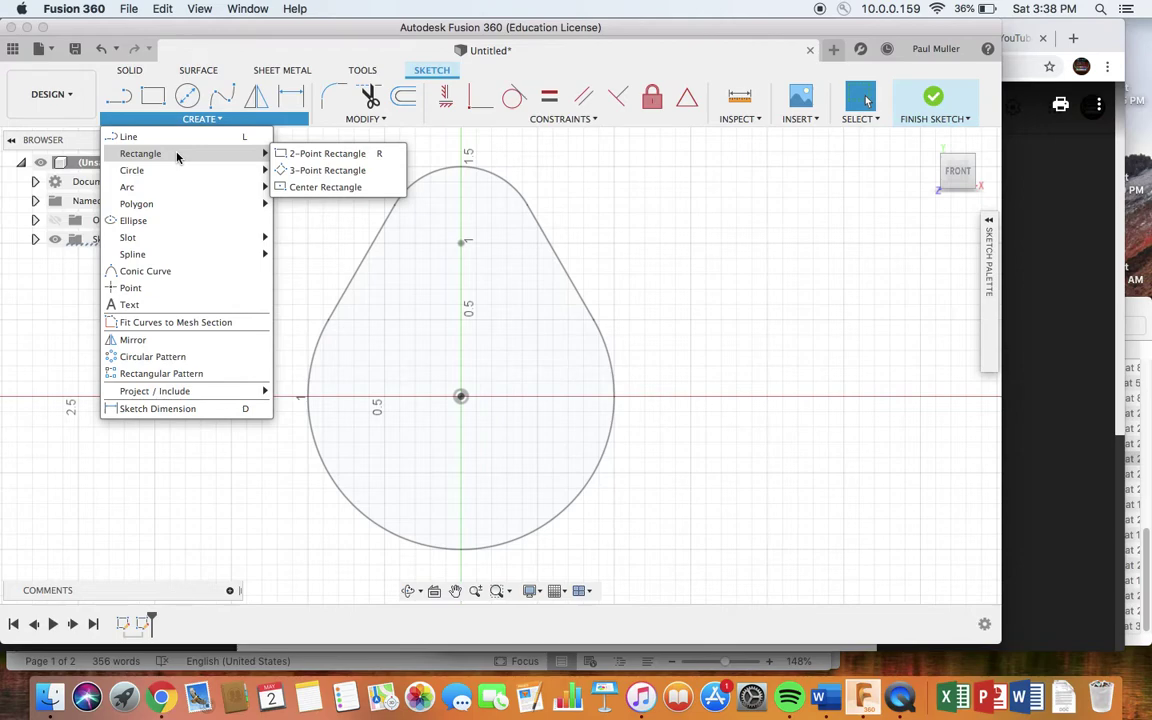
mouse_move(180, 170)
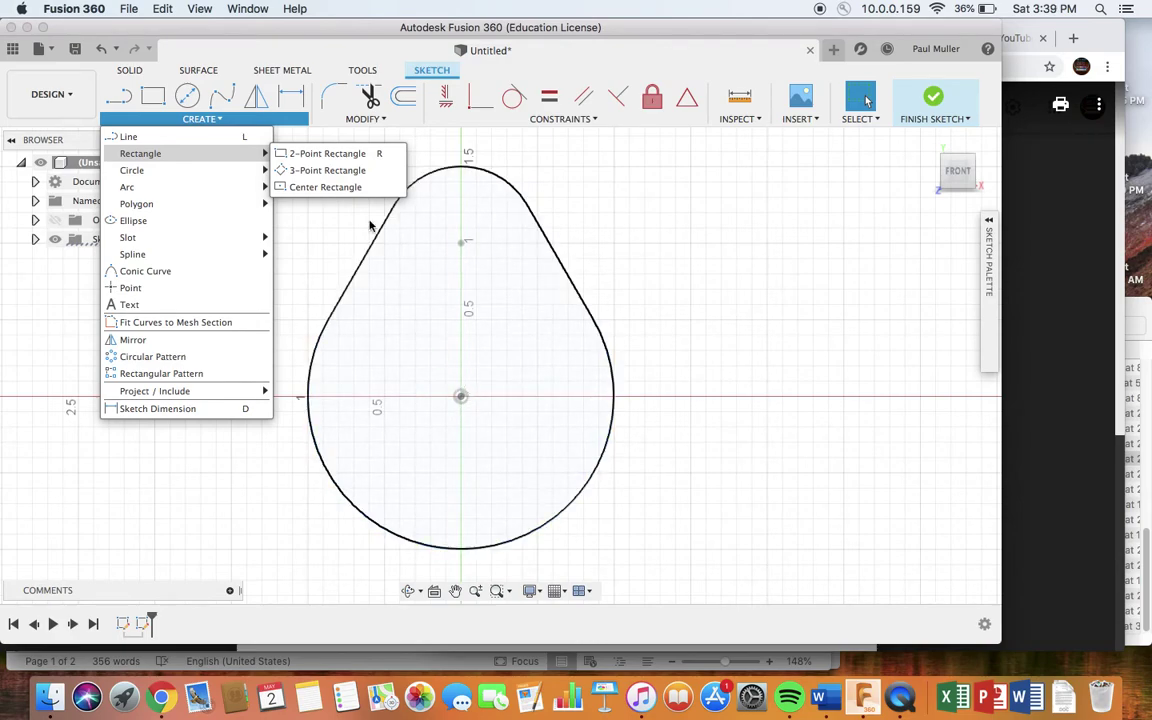
- Draw a center rectangle at the origin sized 0.25 in by 0.25 in
left_click(312, 188)
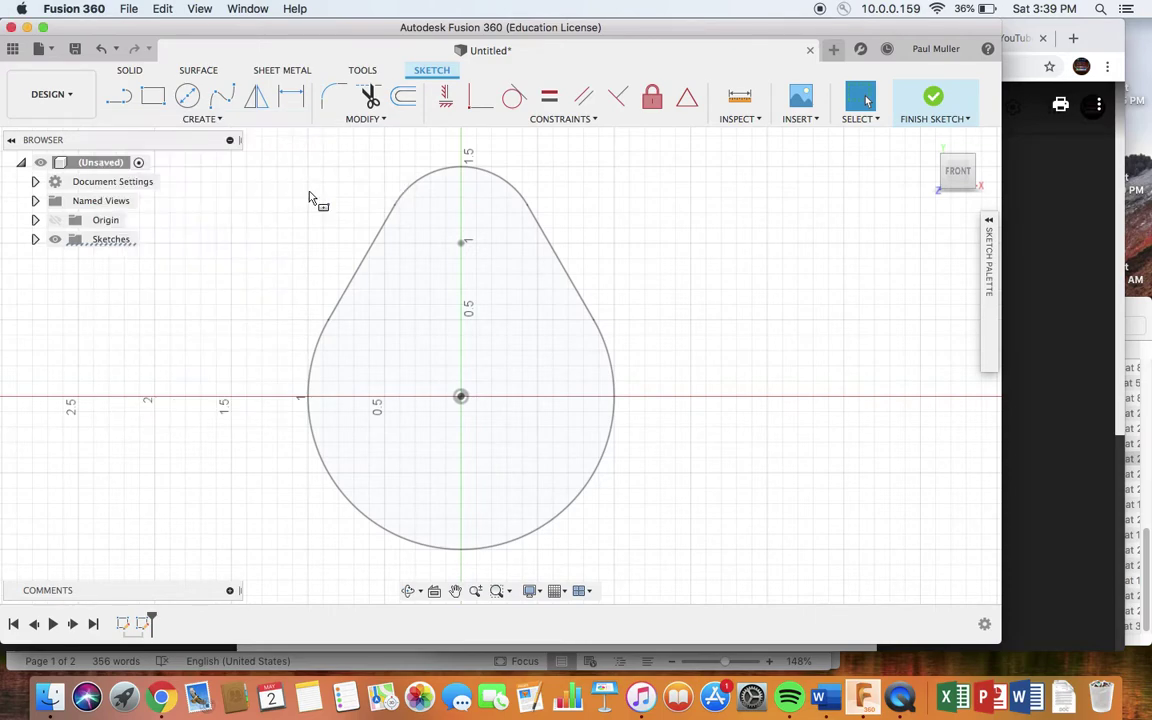
left_click(461, 398)
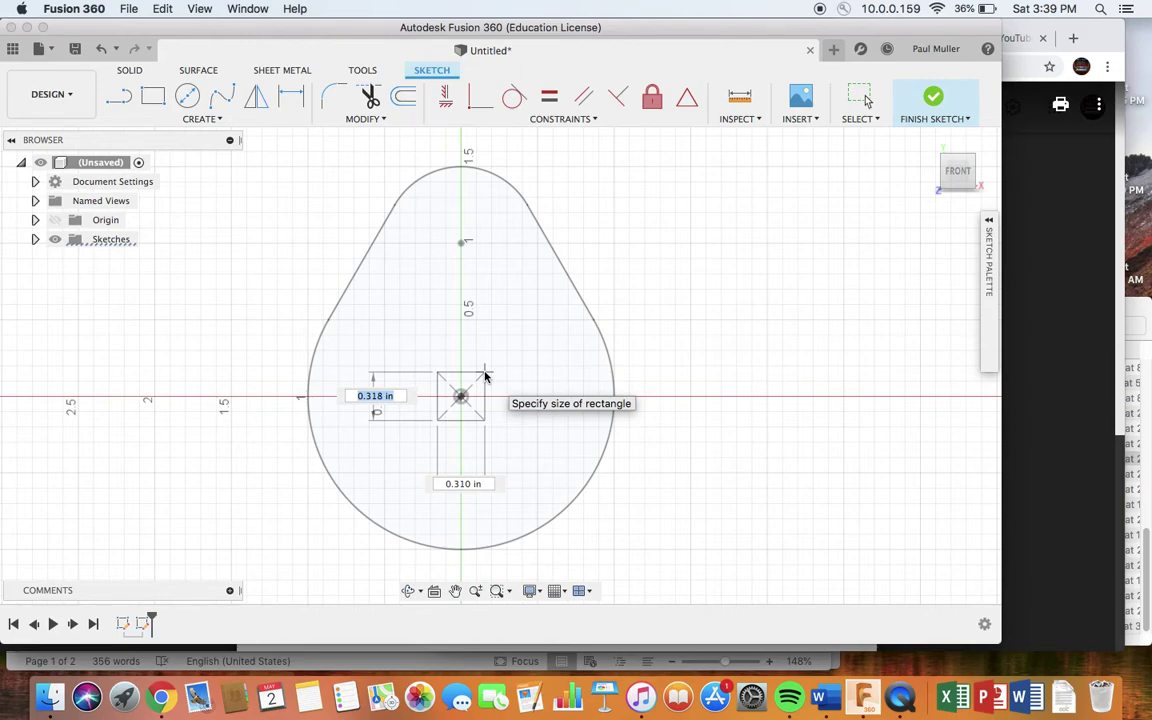
type("0.25")
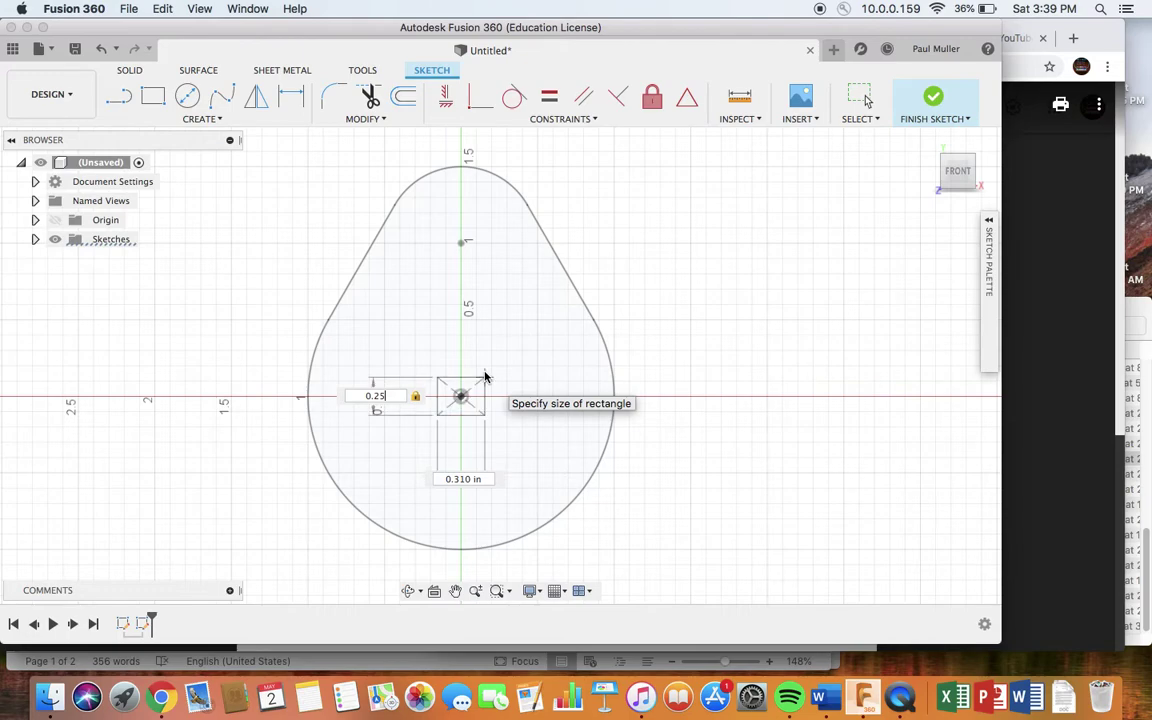
key("Tab")
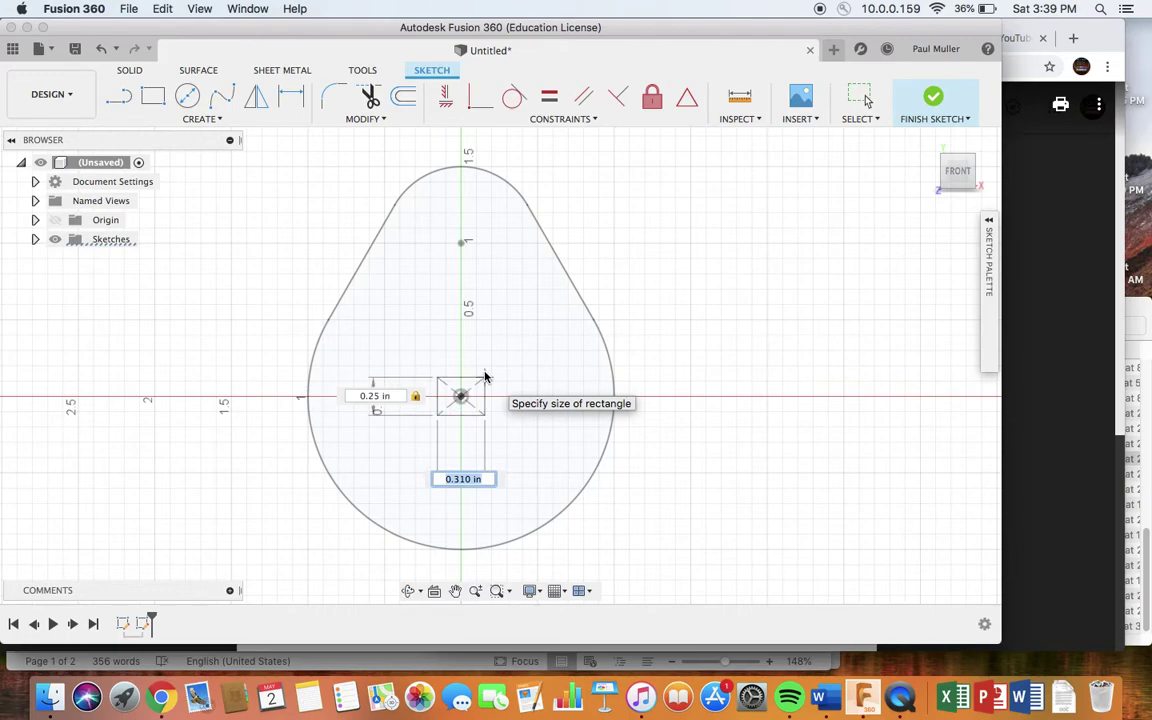
type("0.2")
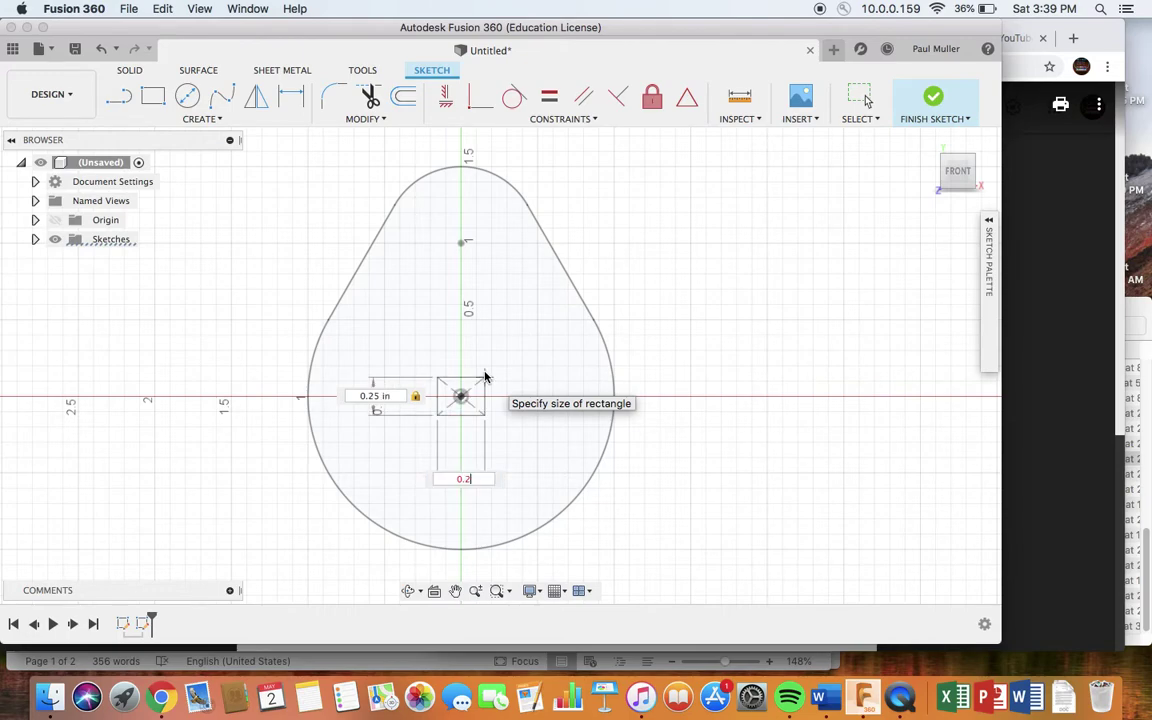
type("5")
key("Return")
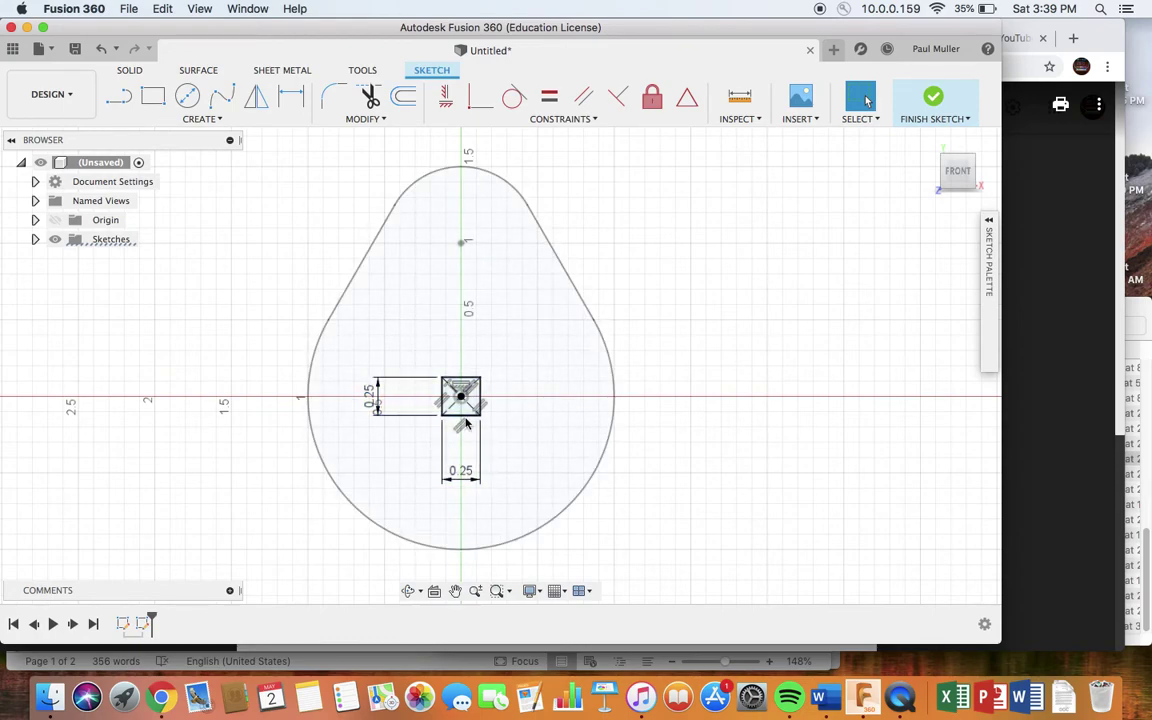
- Finish the pear-and-square sketch and return to the isometric home view
left_click(933, 97)
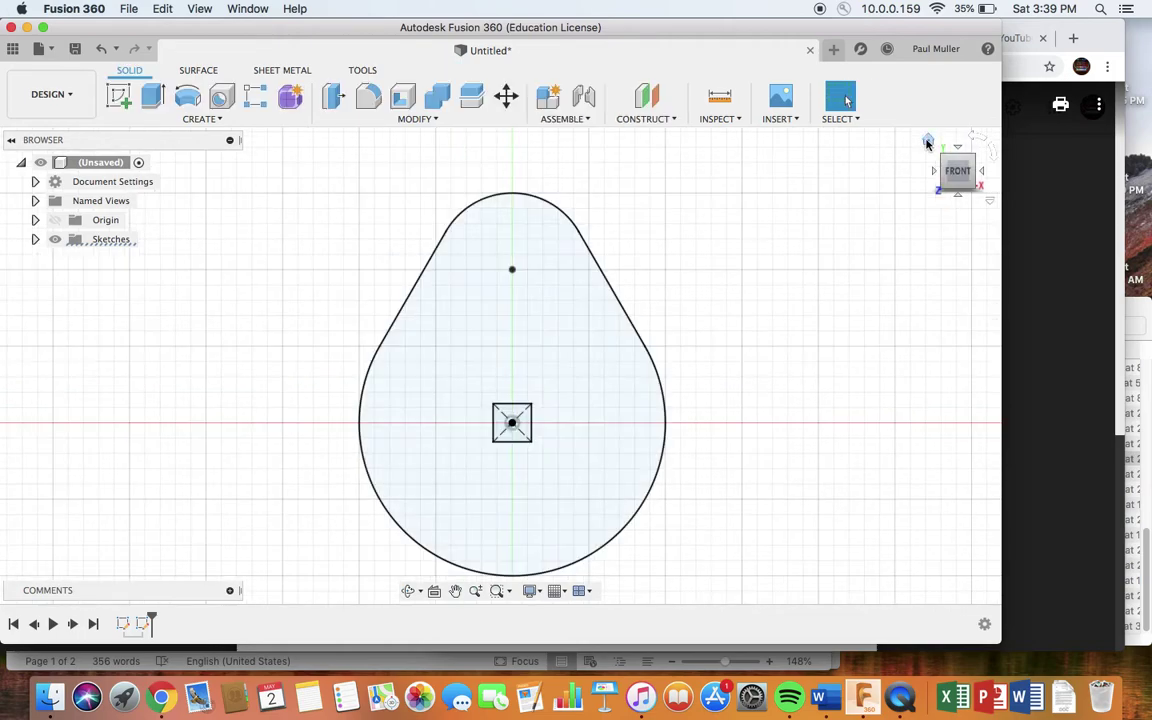
left_click(929, 143)
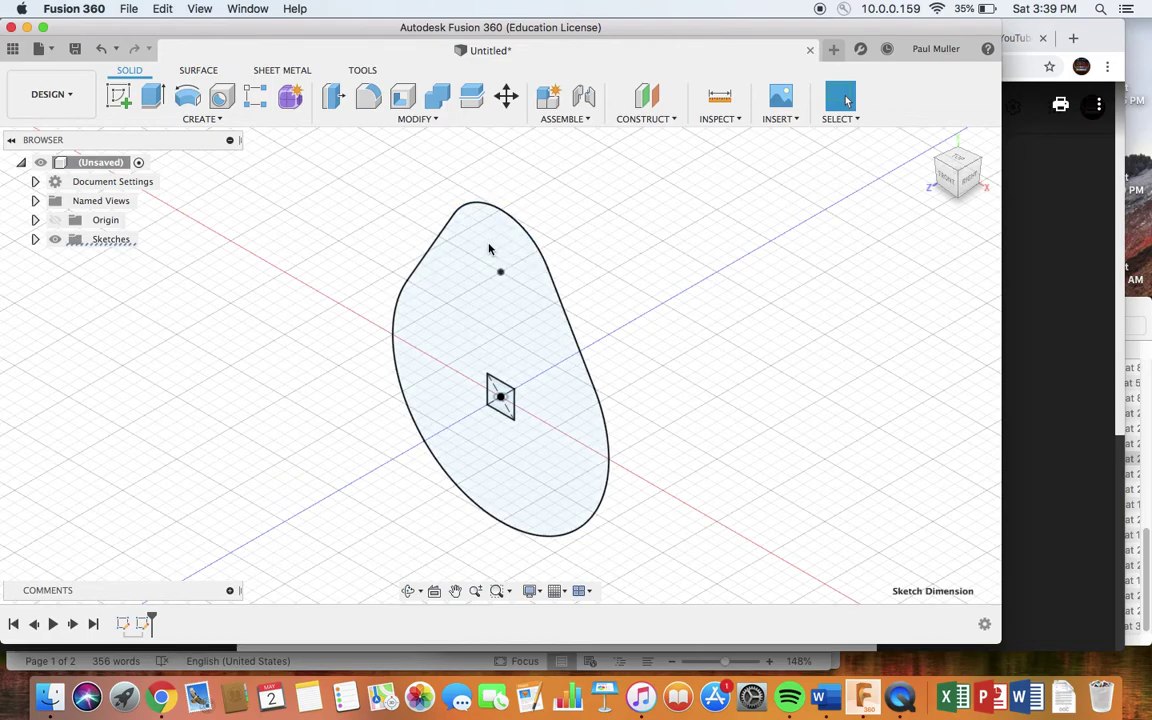
- Extrude the pear profile 0.375 in into a new solid cam body
left_click(153, 100)
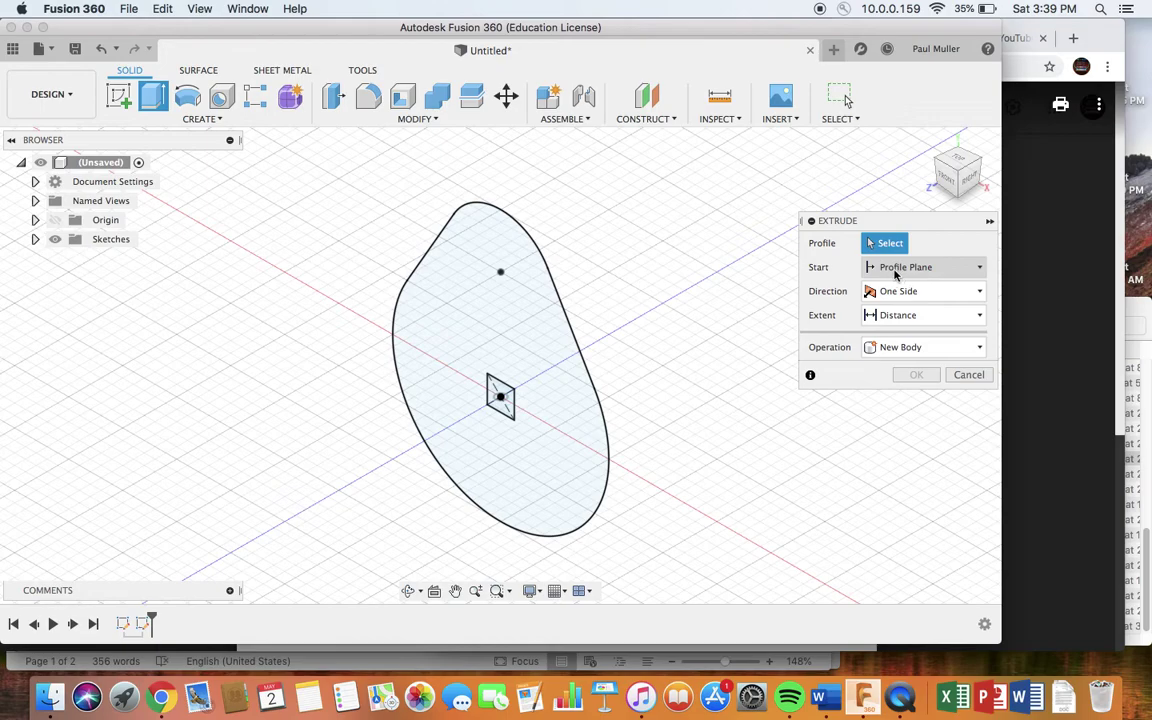
left_click(481, 260)
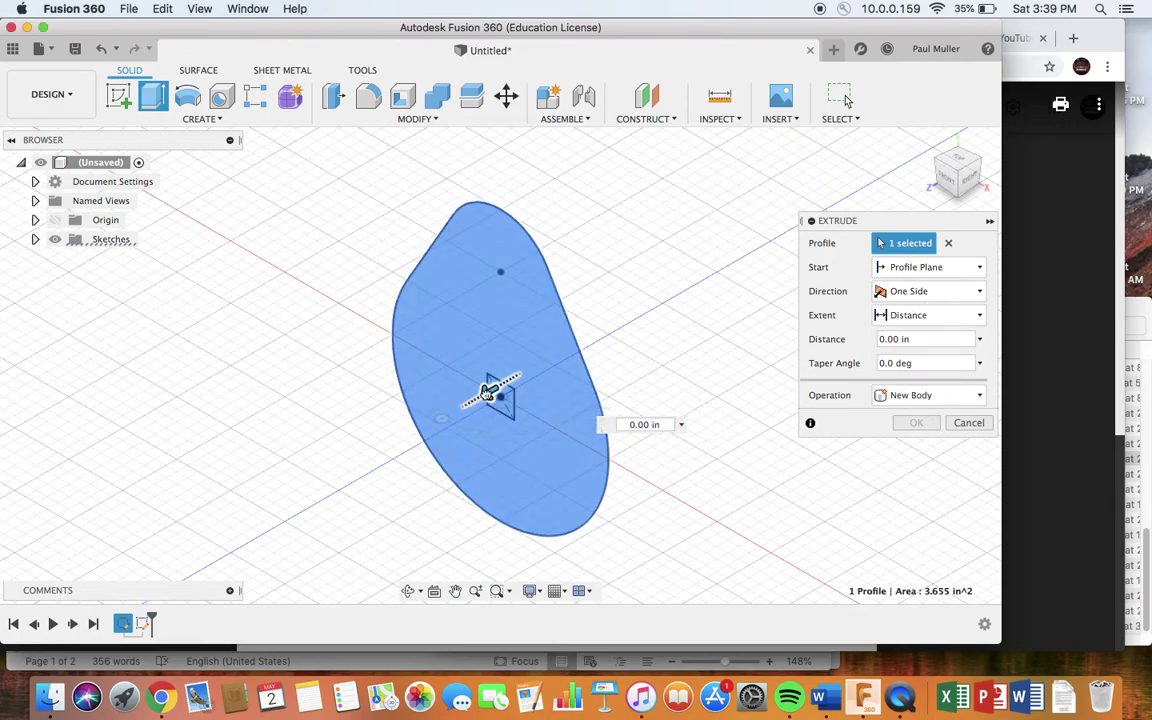
left_click_drag(481, 395, 476, 399)
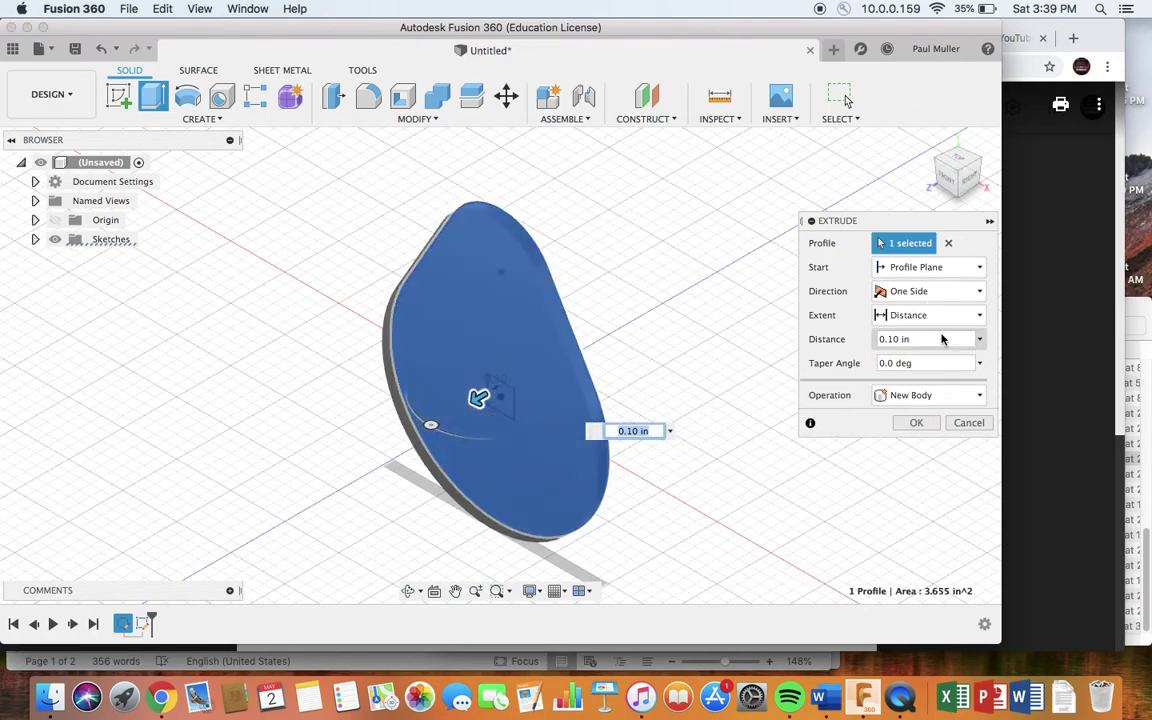
left_click(893, 339)
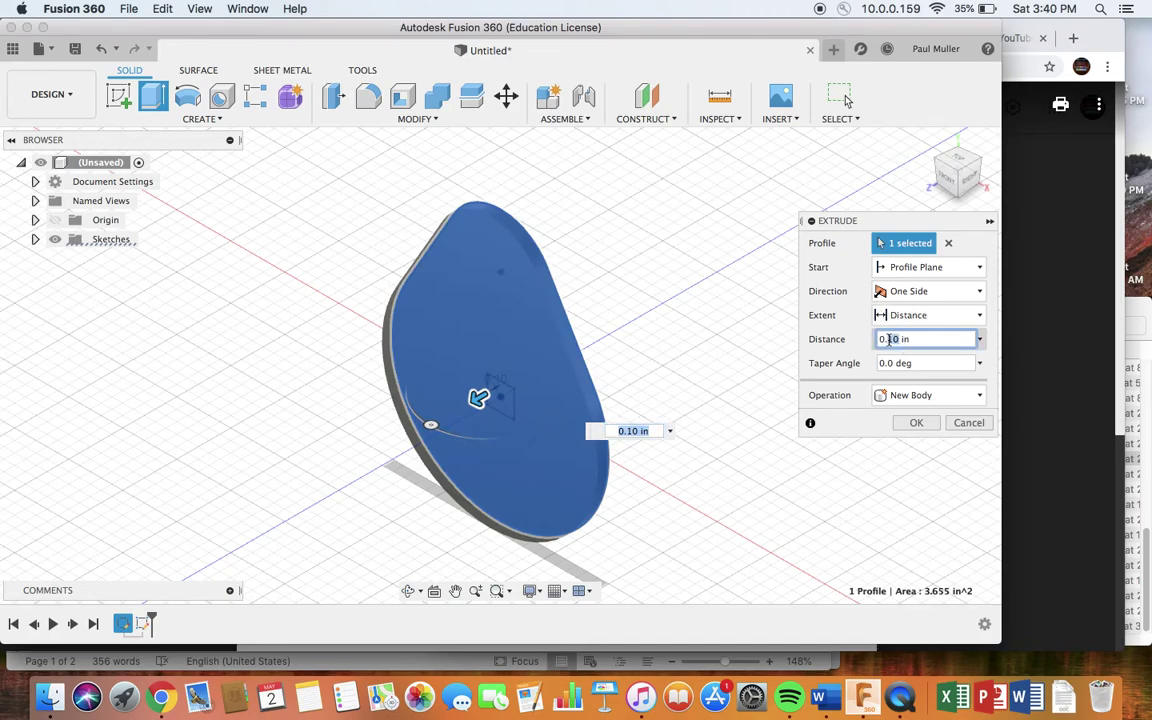
type("0.375")
key("Return")
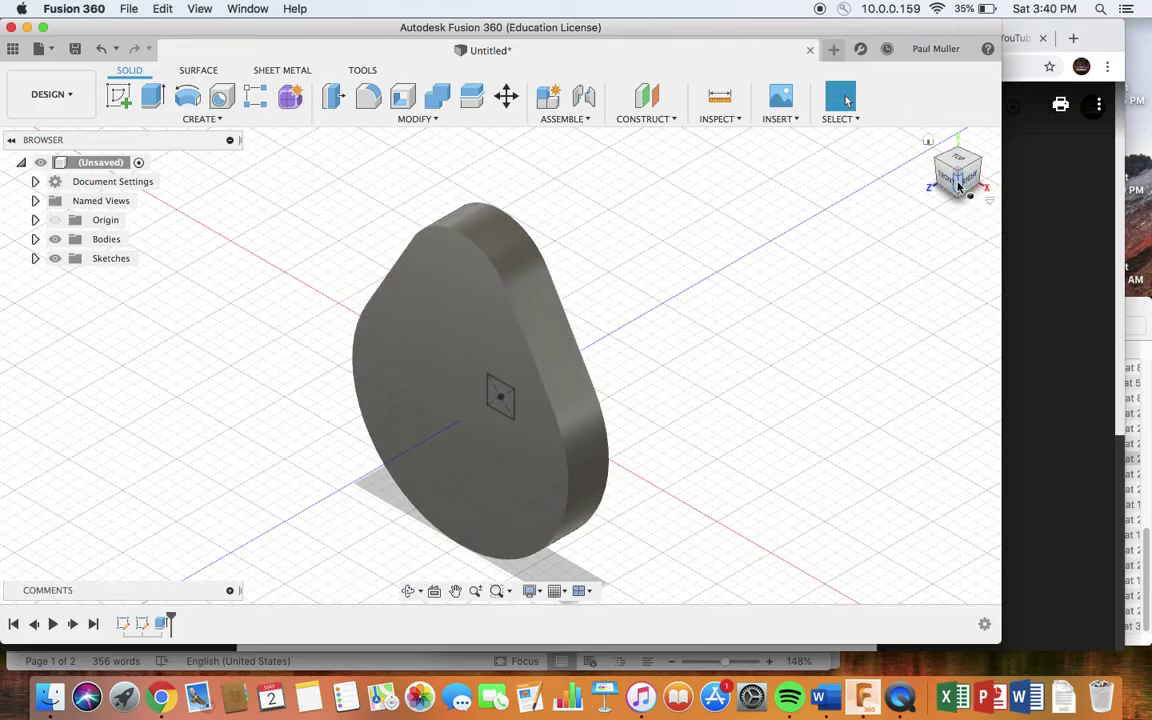
- Inspect the cam body edge-on, from home and side views, then select the central square profile
mouse_move(958, 186)
left_mouse_down()
mouse_move(790, 286)
mouse_move(931, 150)
left_mouse_up()
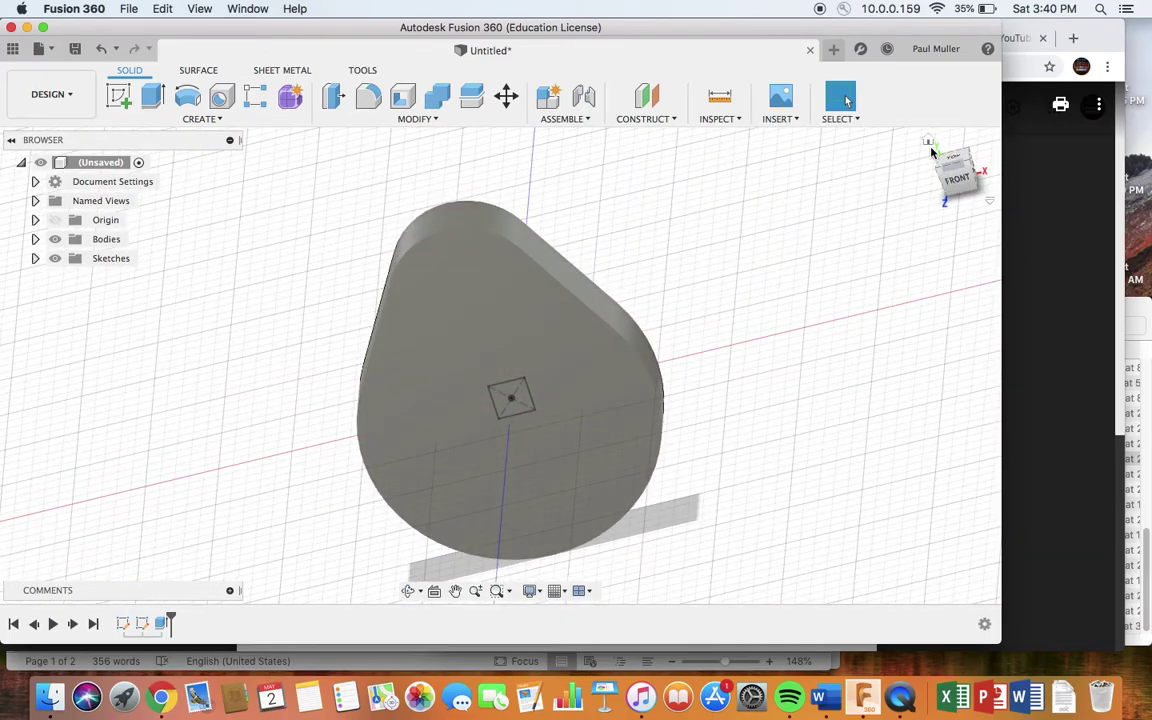
left_click(928, 142)
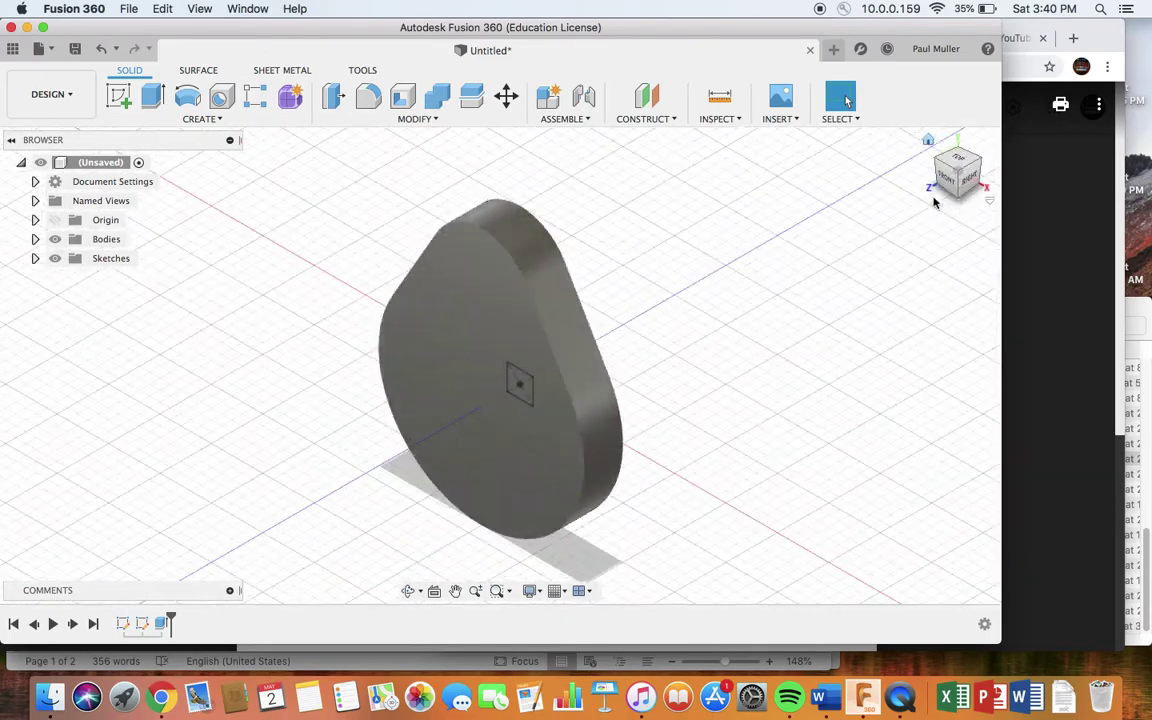
left_click(980, 170)
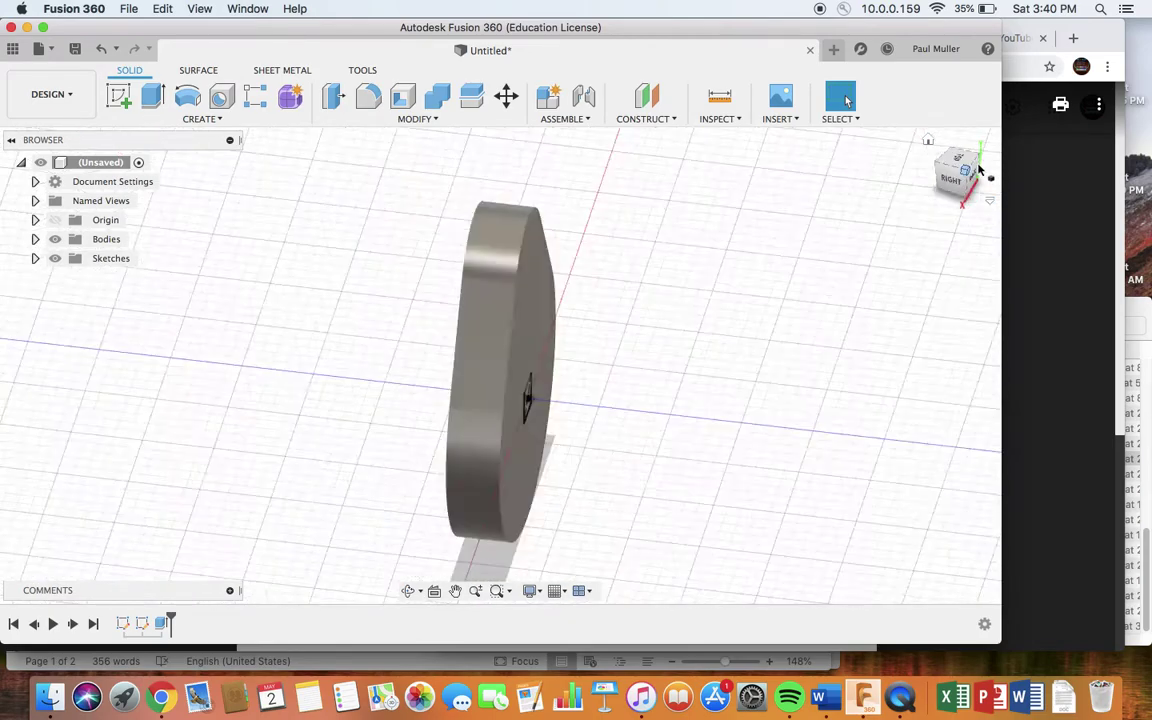
left_click(980, 170)
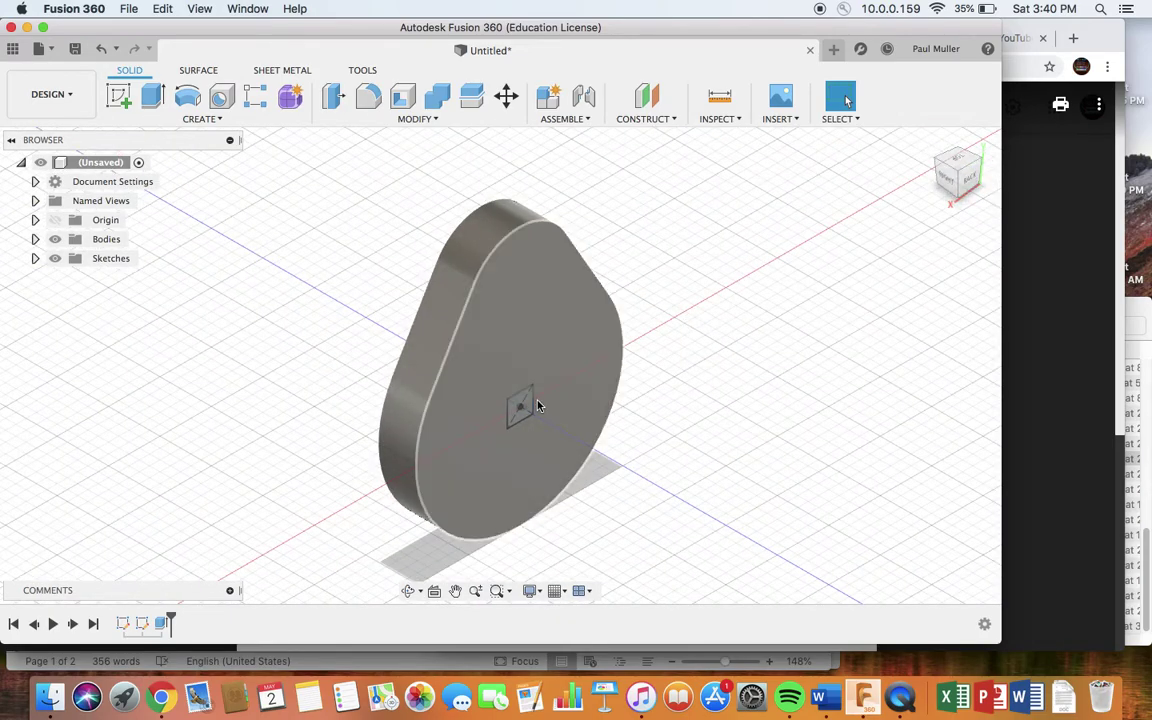
left_click(522, 402)
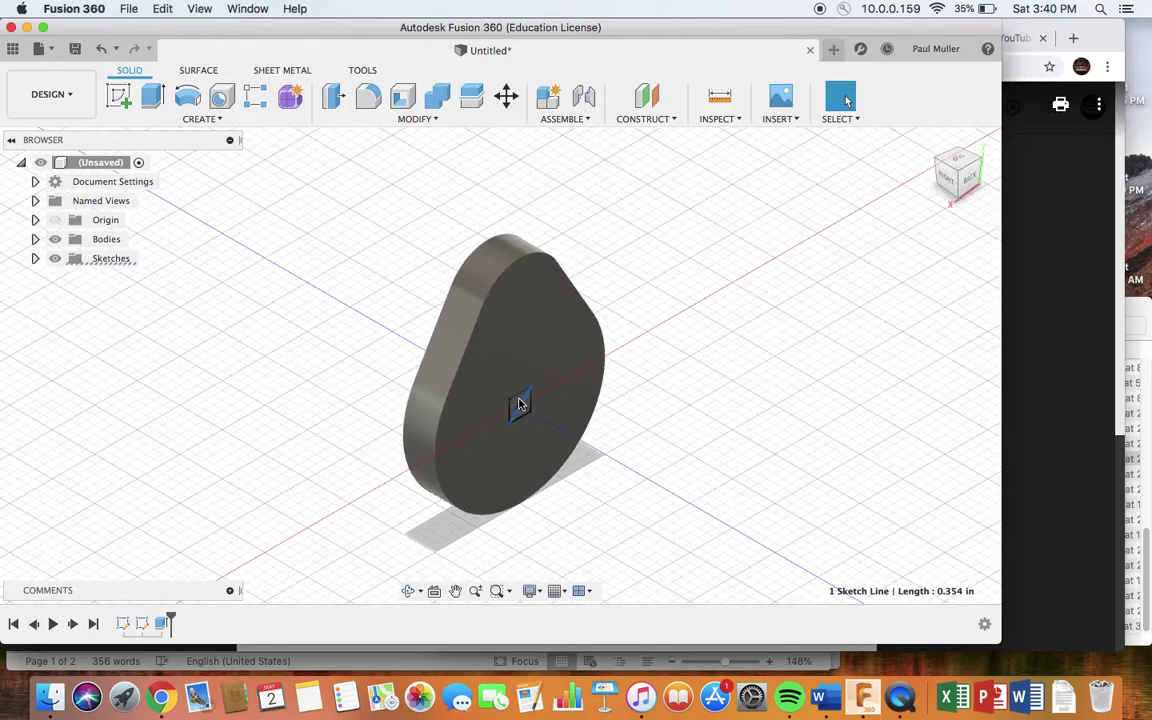
scroll(519, 404, "up", 5)
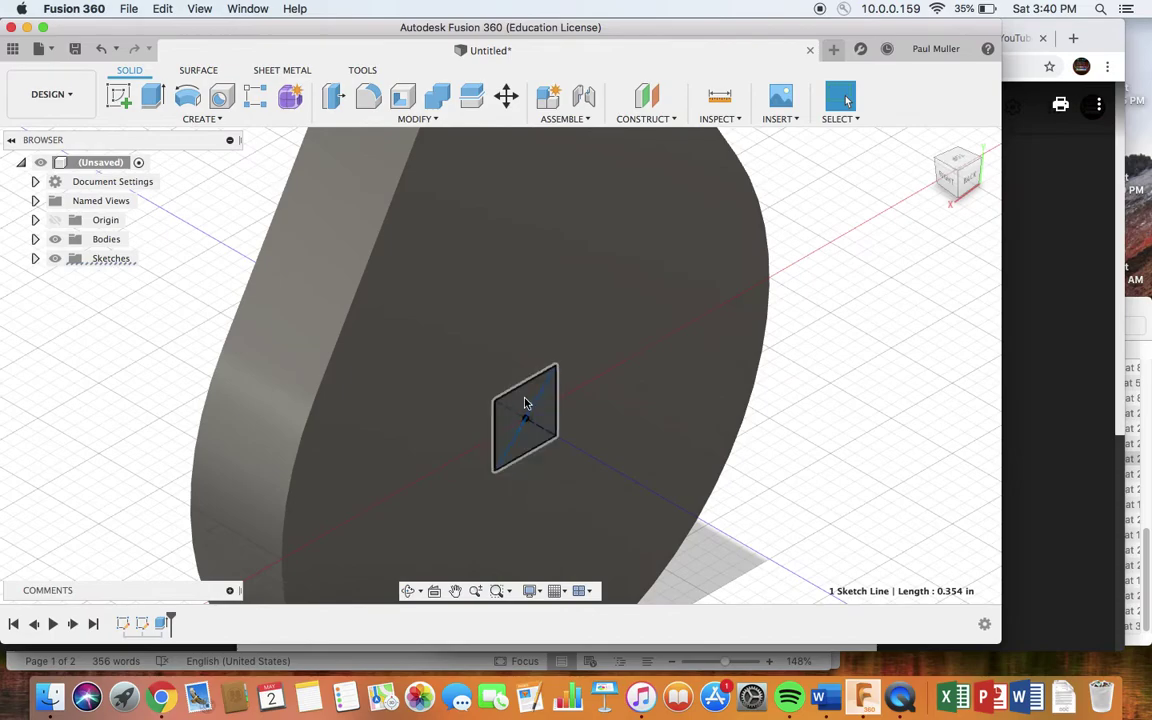
left_click(522, 415)
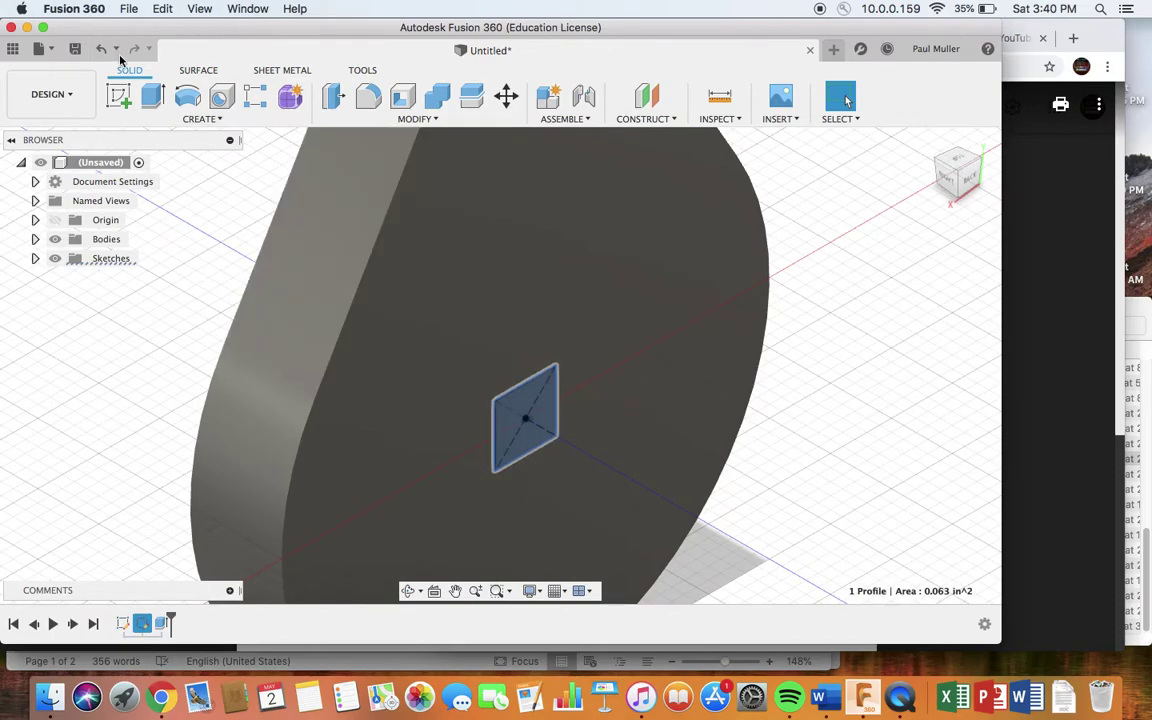
- Extrude the square profile as a Cut 0.375 in deep through the cam
left_click(153, 94)
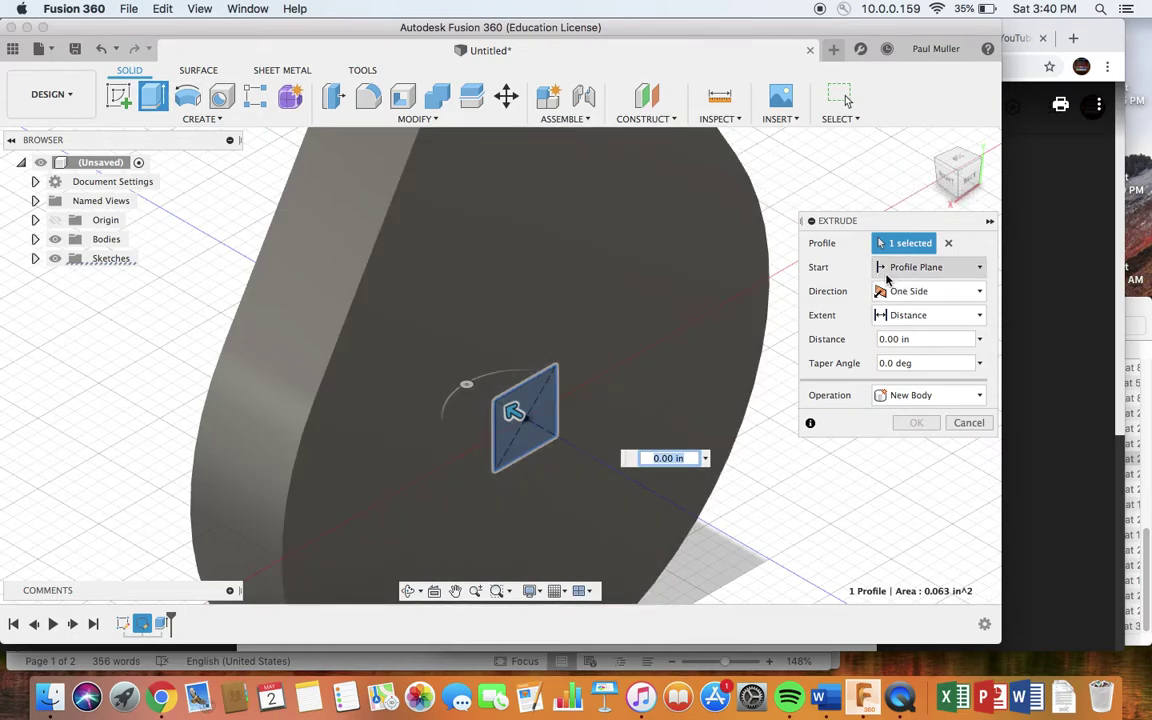
left_click(981, 396)
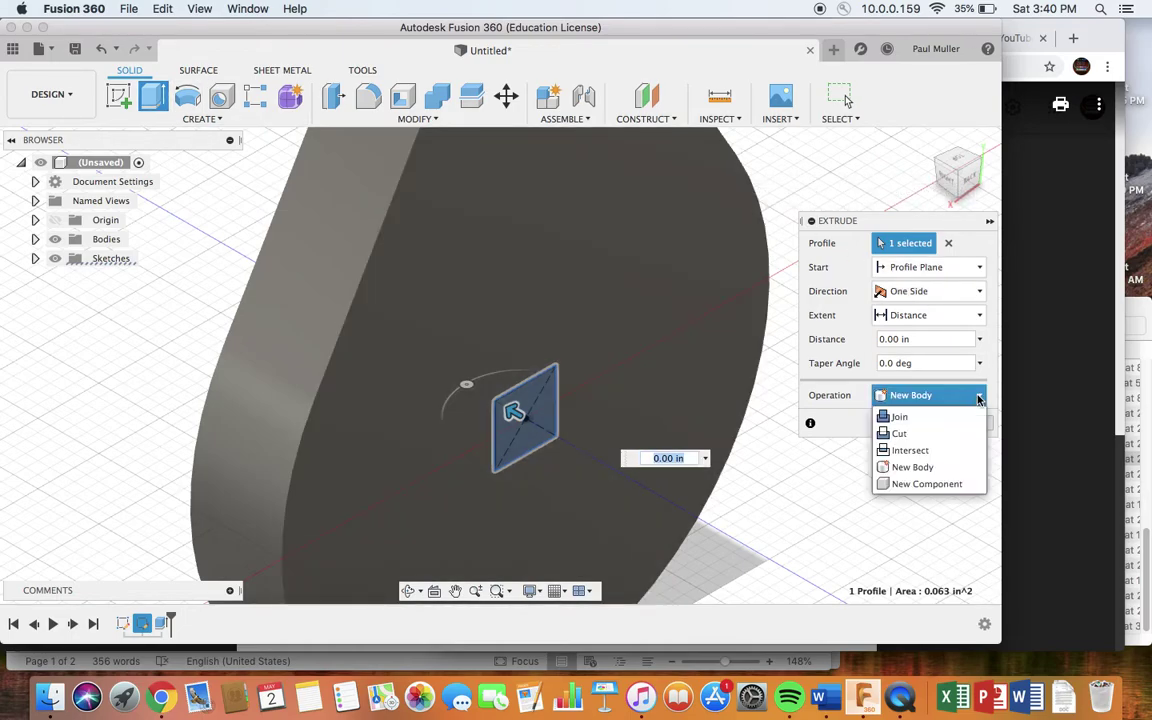
left_click(900, 430)
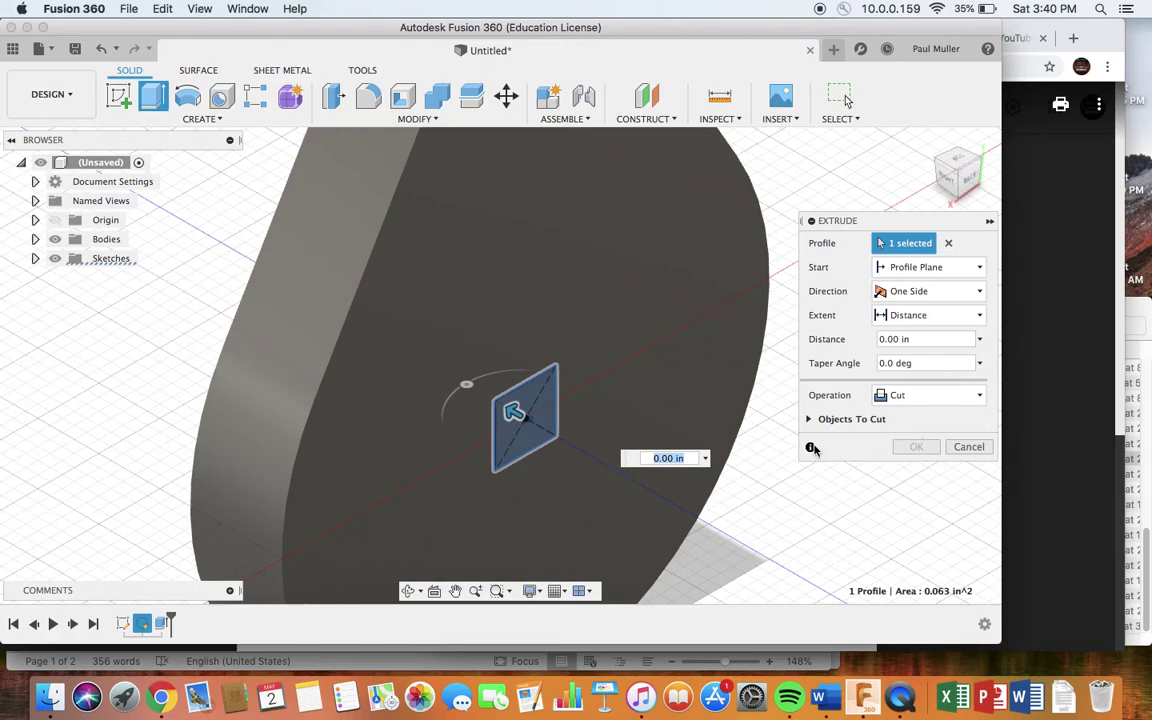
left_click(895, 339)
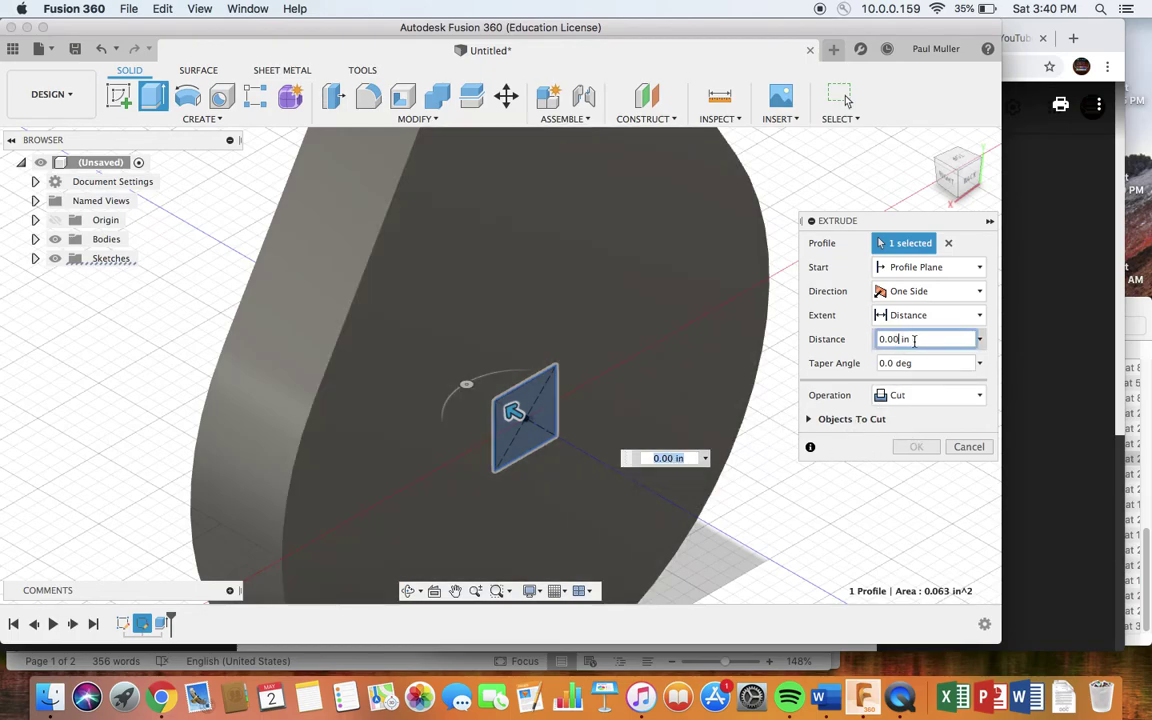
type("375")
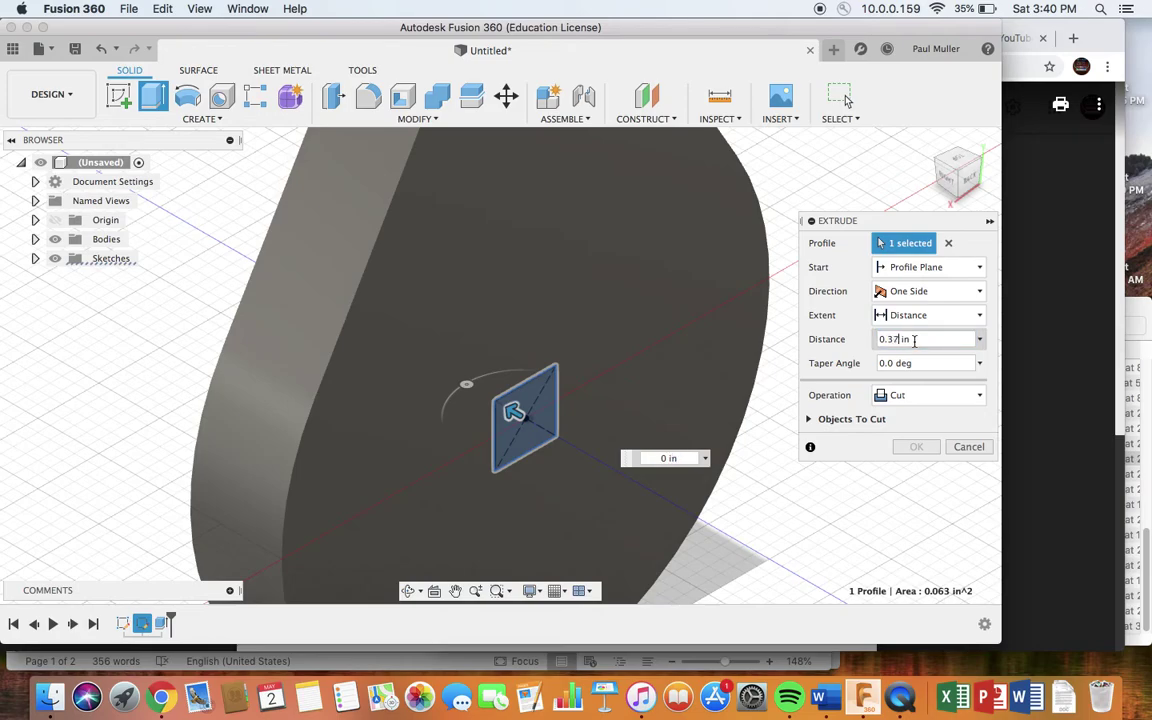
key("Return")
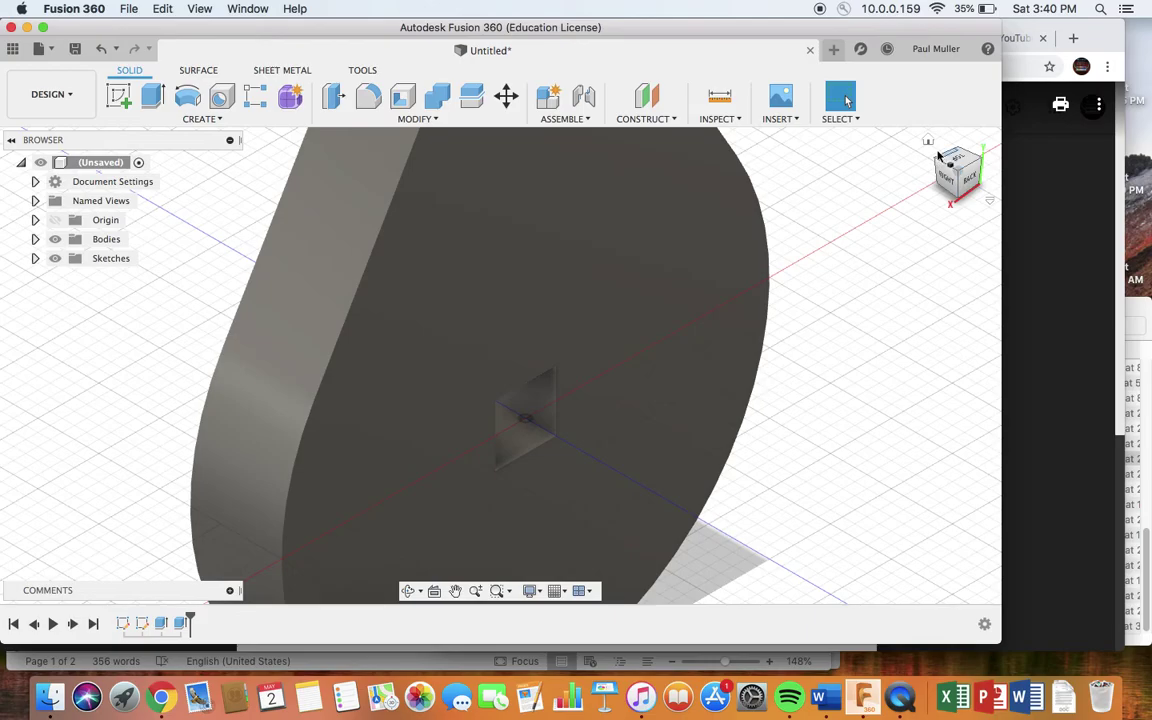
- Review the finished cam with its square hole from the home, front, and home views
left_click(928, 142)
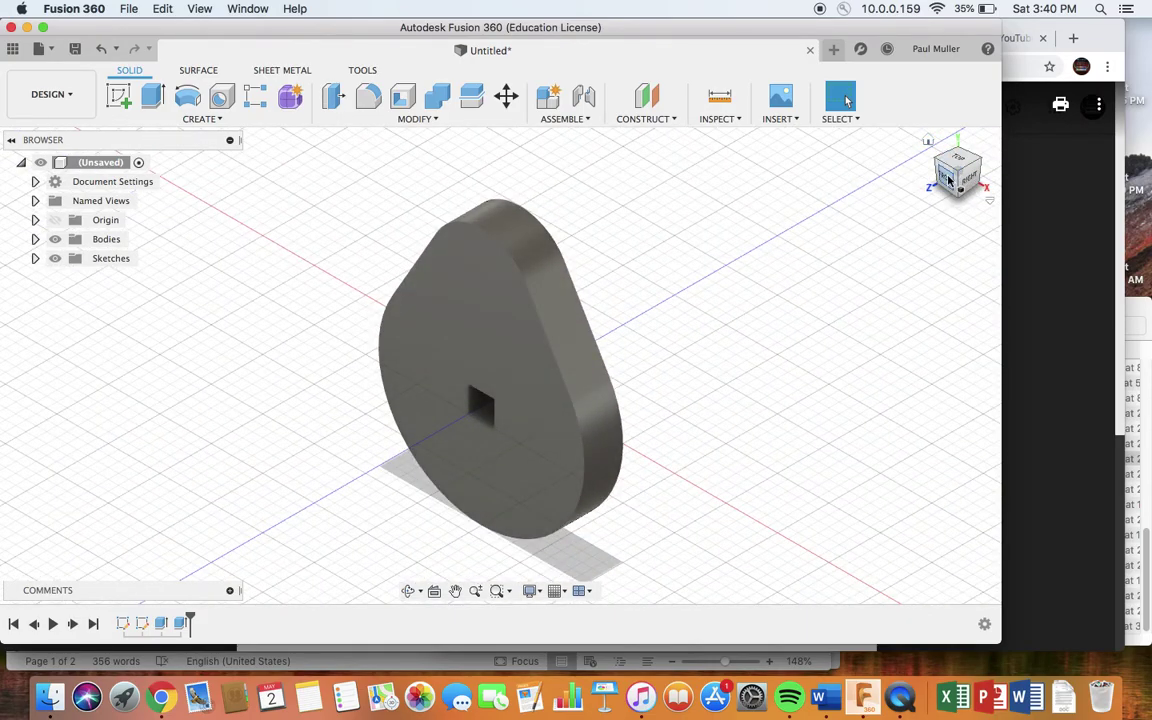
left_click(950, 179)
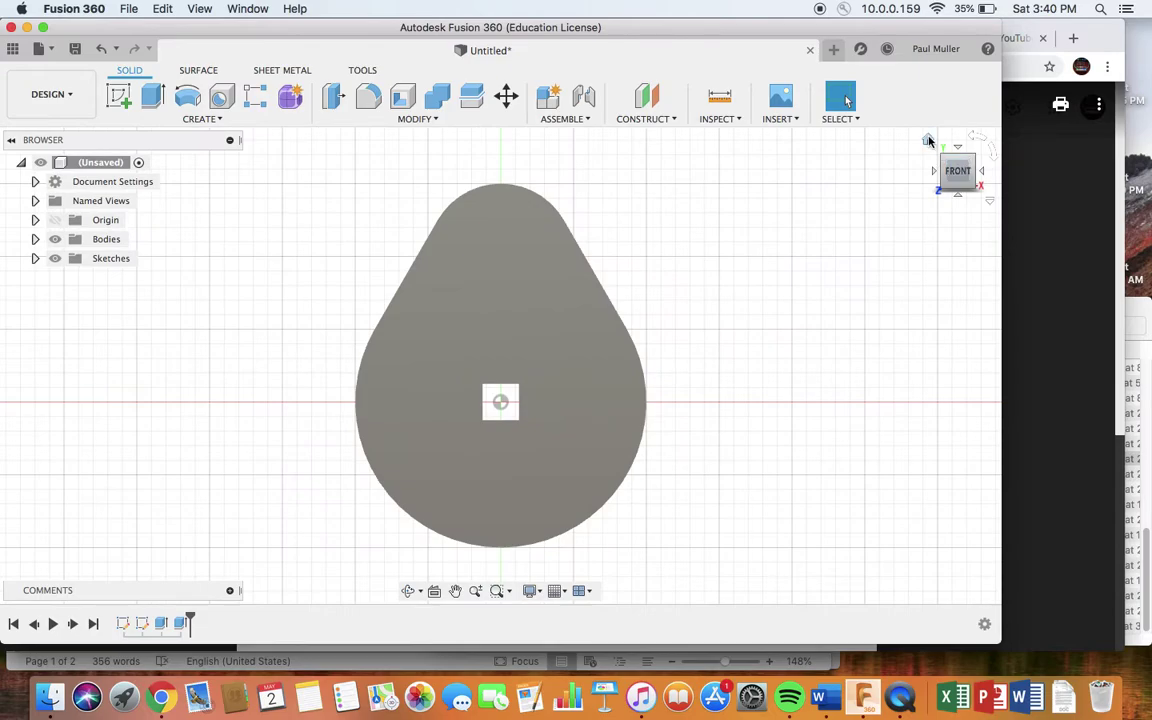
left_click(929, 143)
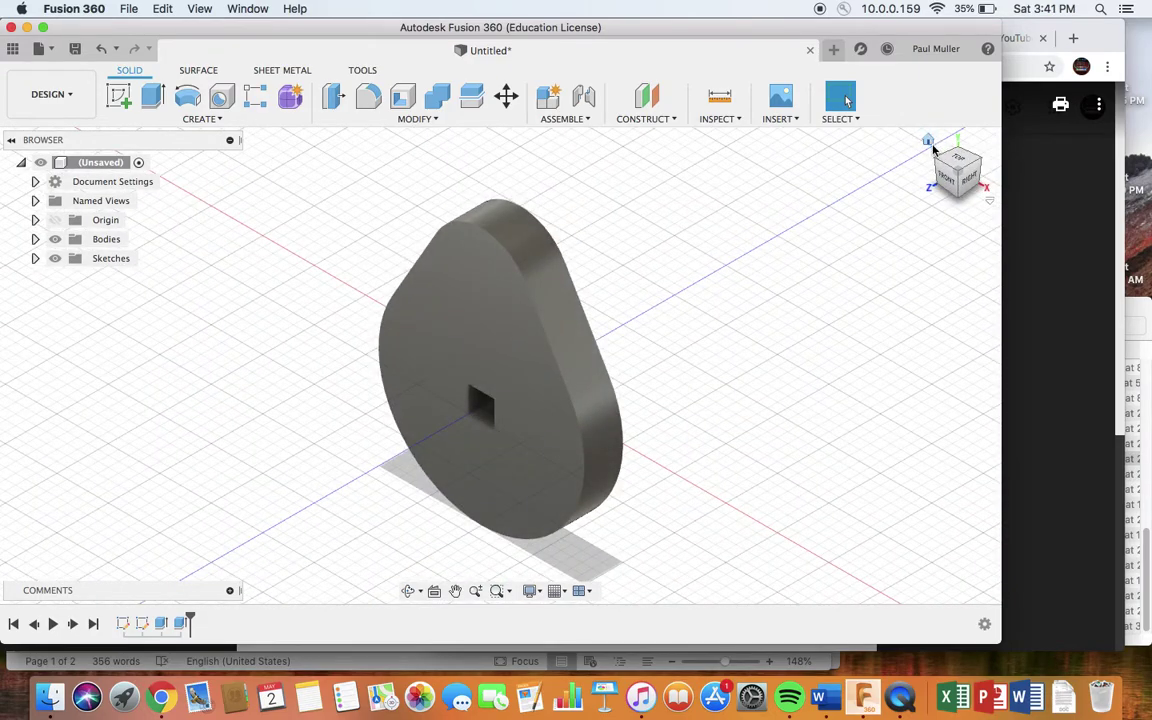